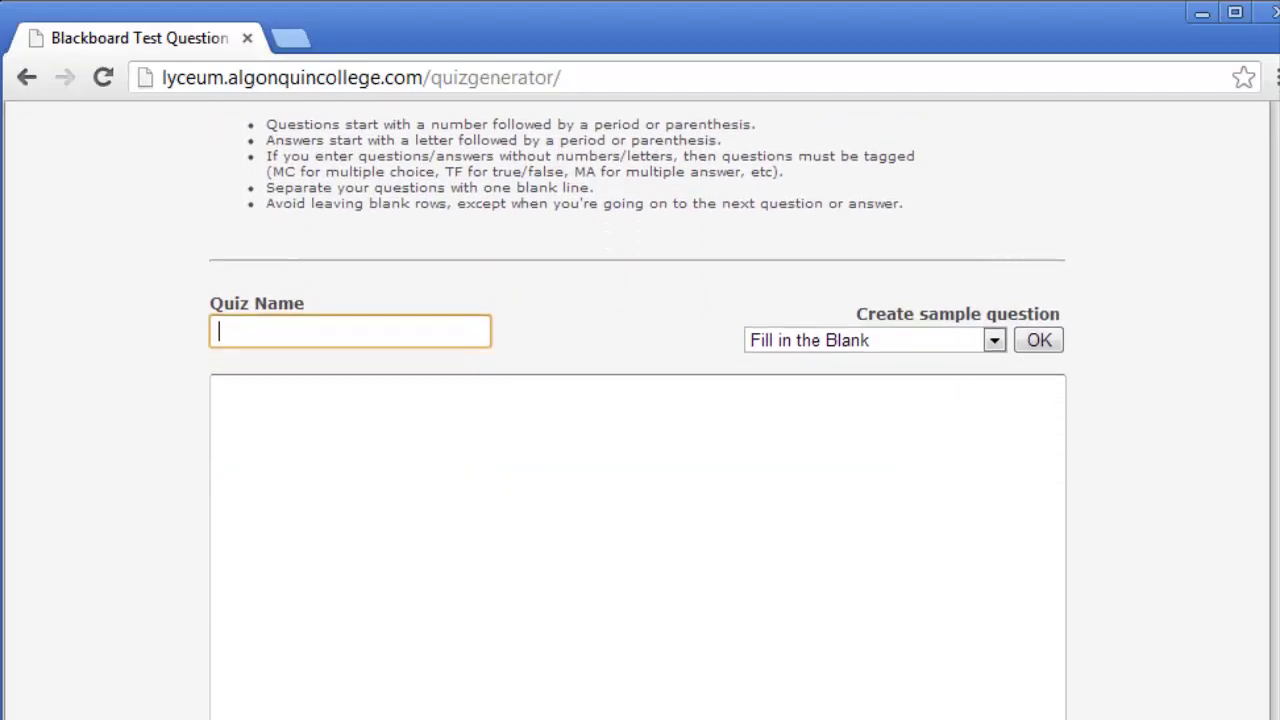
# - Focus the Quiz Name field and dismiss the suggested quiz name
pyautogui.click(358, 340)
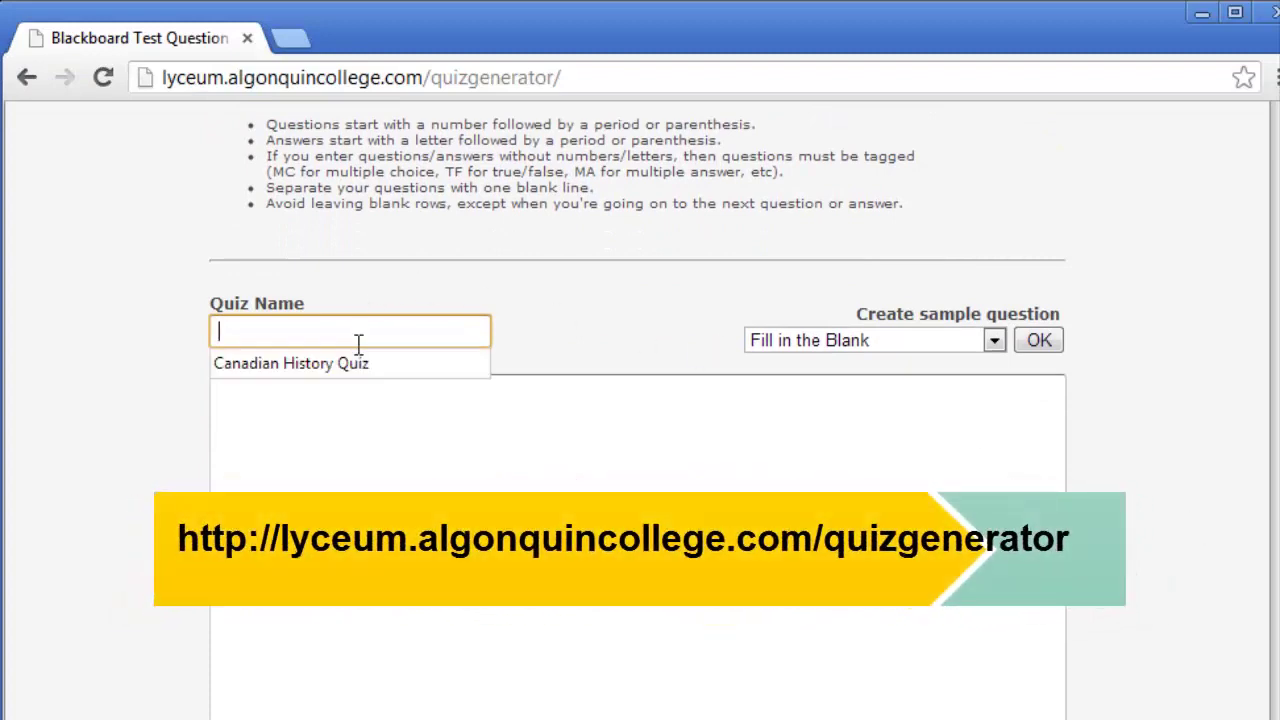
pyautogui.click(540, 334)
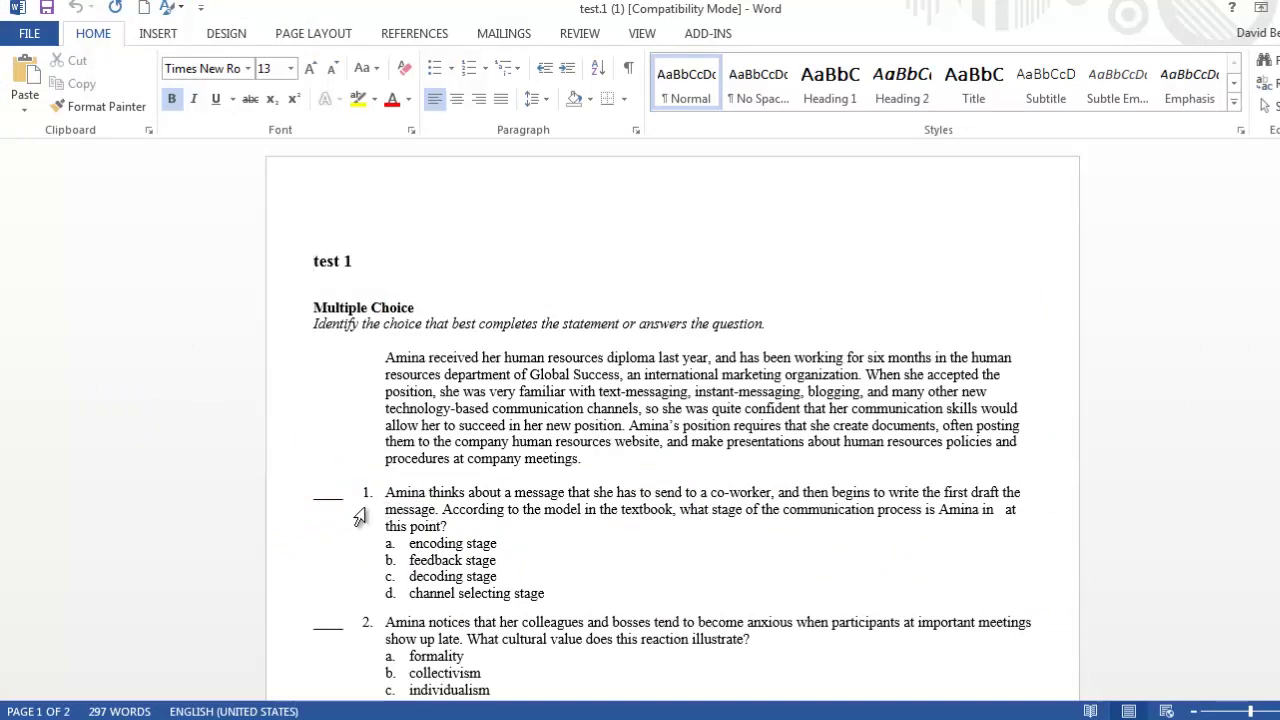
# - Select test 1's multiple-choice through True/False questions in Word and return to the generator
pyautogui.moveTo(365, 492); pyautogui.dragTo(974, 543)
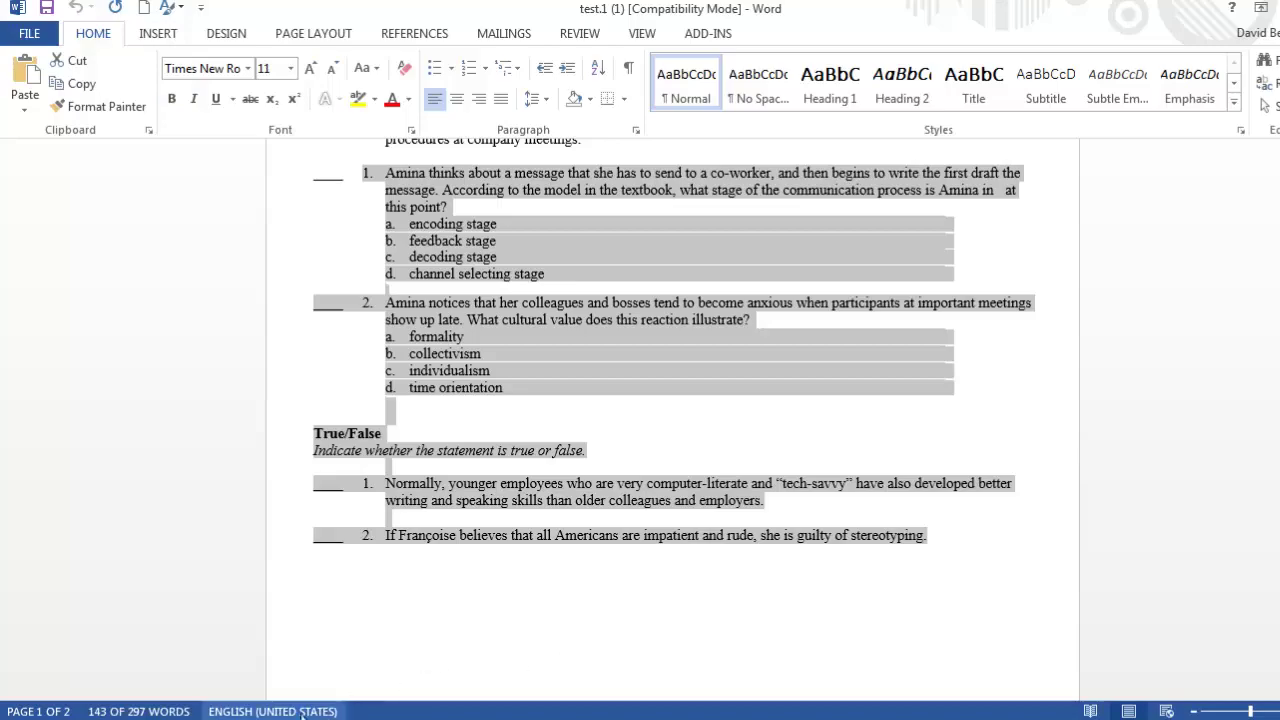
pyautogui.hotkey('alt', 'Tab')
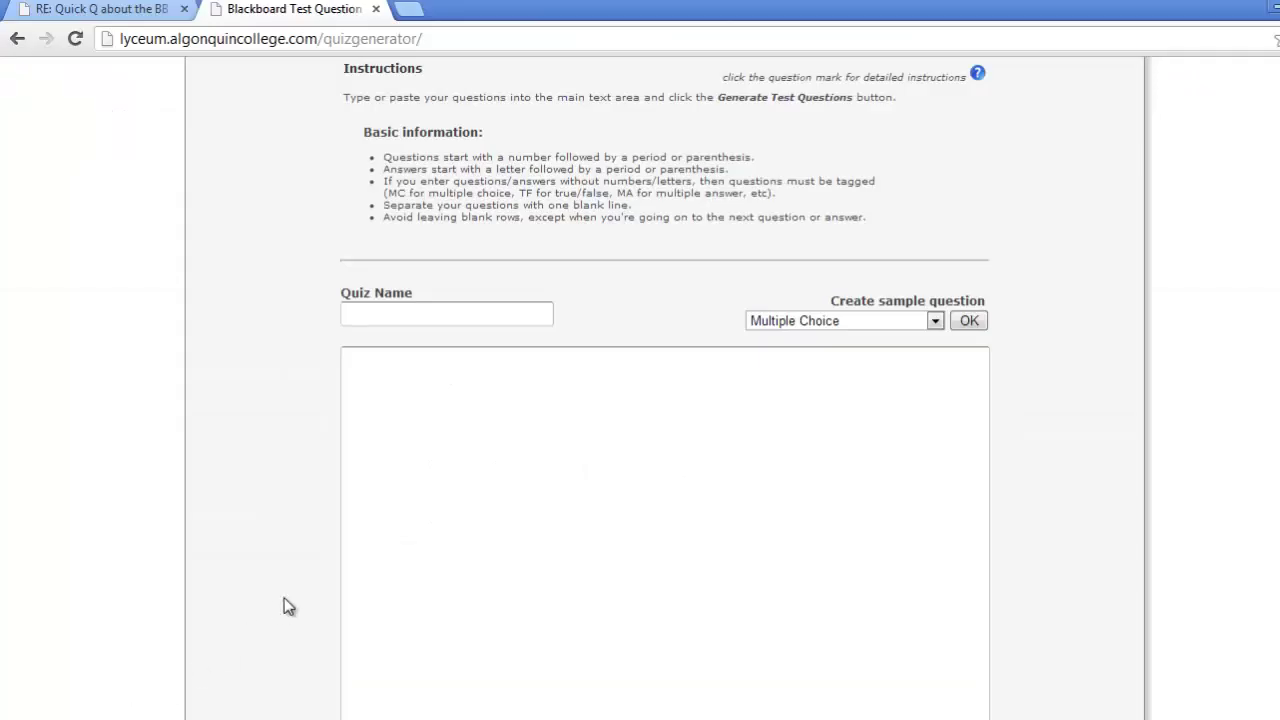
# - Paste the questions, remove the true/false answer blanks, and add True answers
pyautogui.click(433, 464)
pyautogui.hotkey('ctrl', 'v')
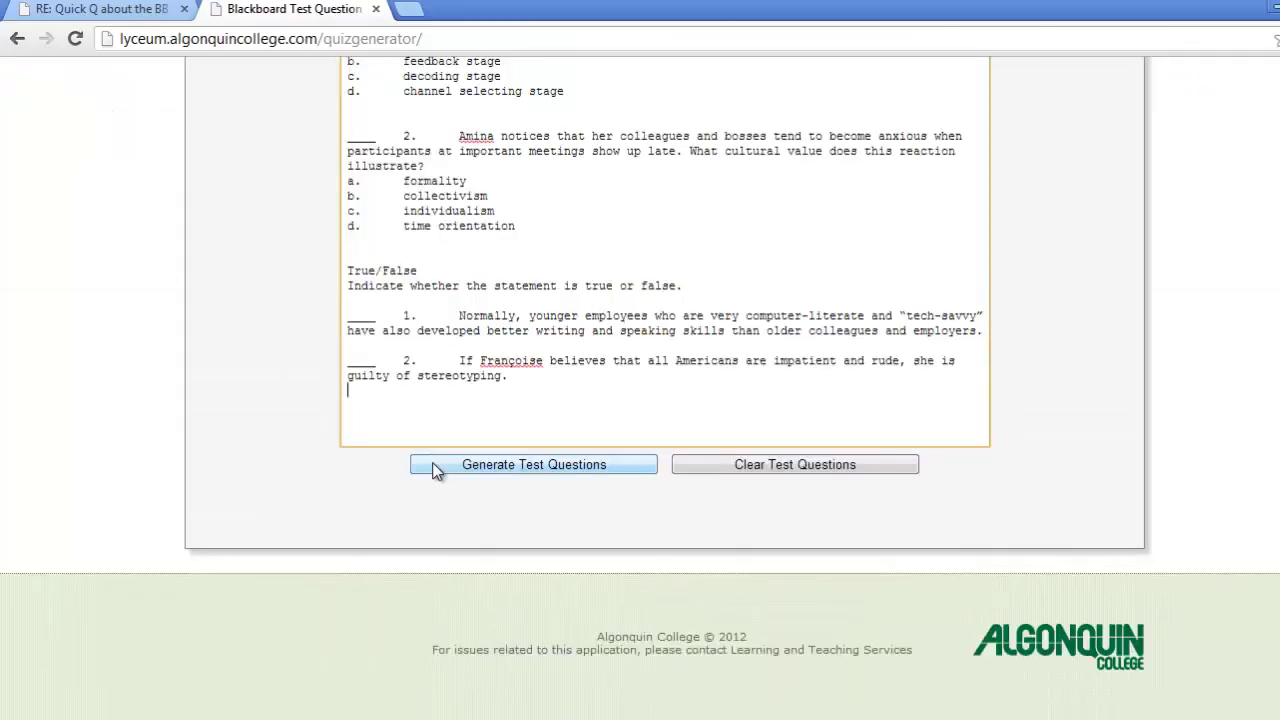
pyautogui.moveTo(404, 365); pyautogui.dragTo(316, 364)
pyautogui.press('BackSpace')
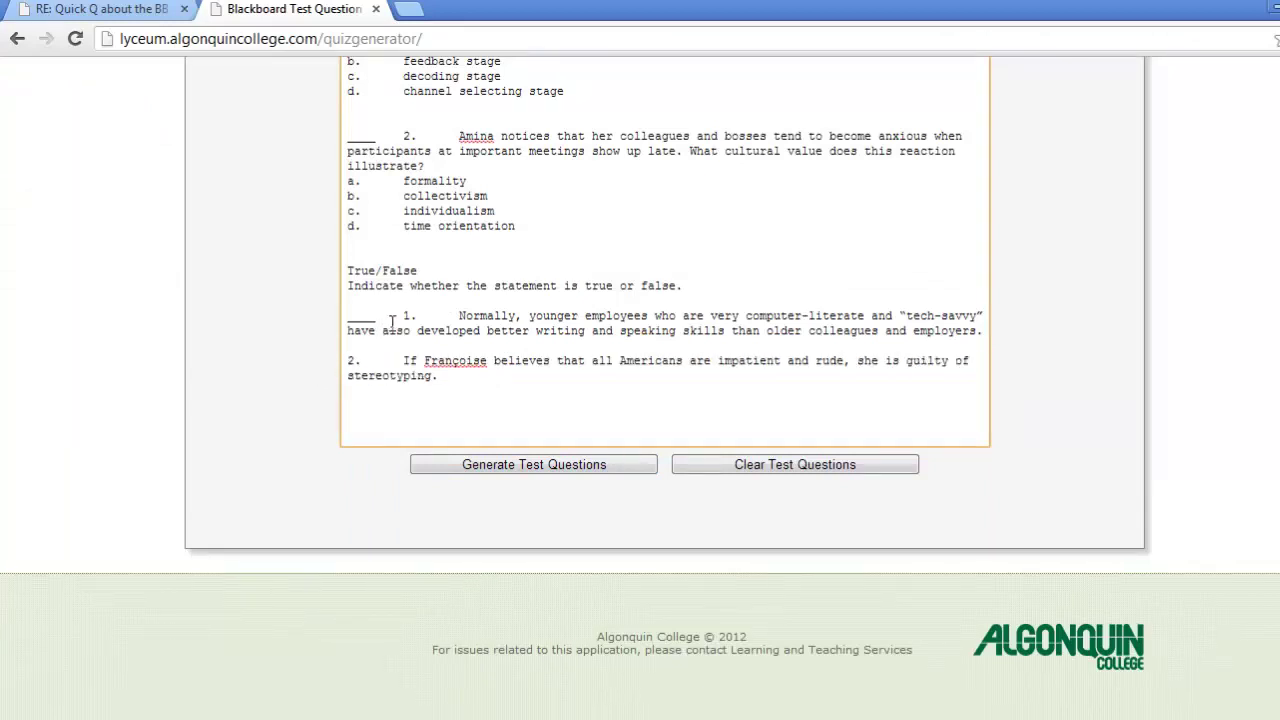
pyautogui.moveTo(376, 316); pyautogui.dragTo(345, 316)
pyautogui.press('BackSpace')
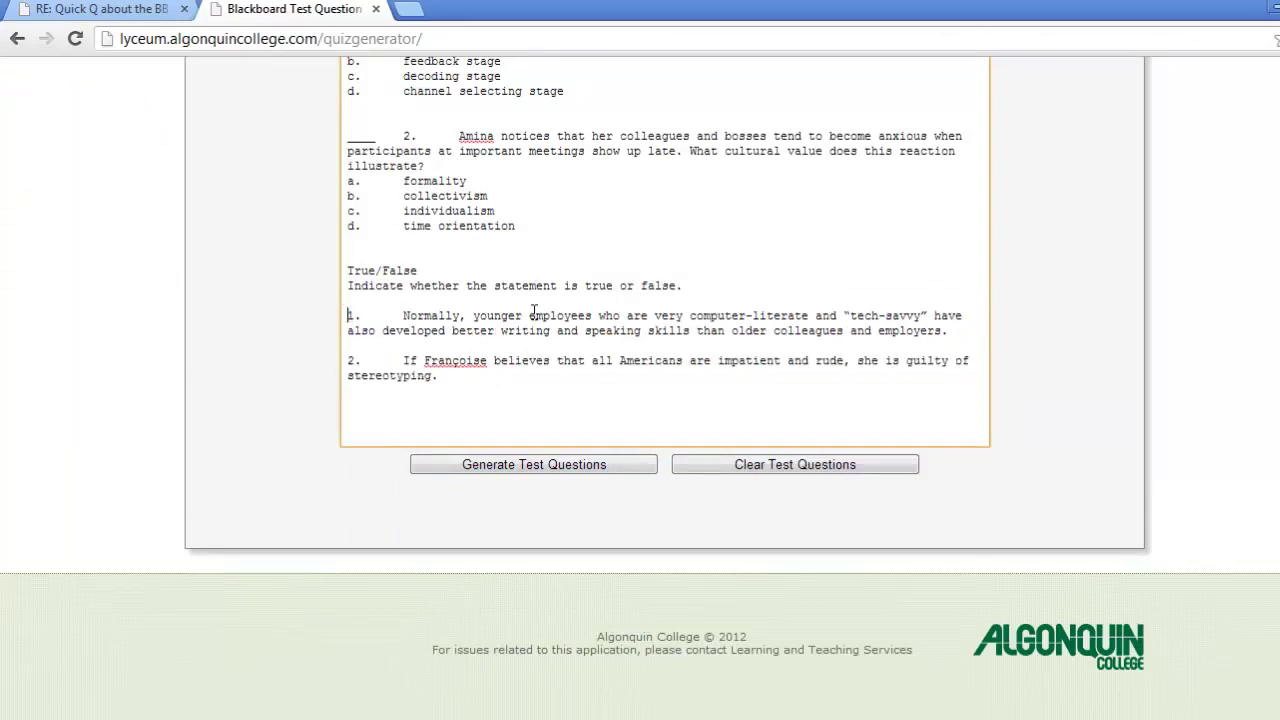
pyautogui.press('Return')
pyautogui.write('True')
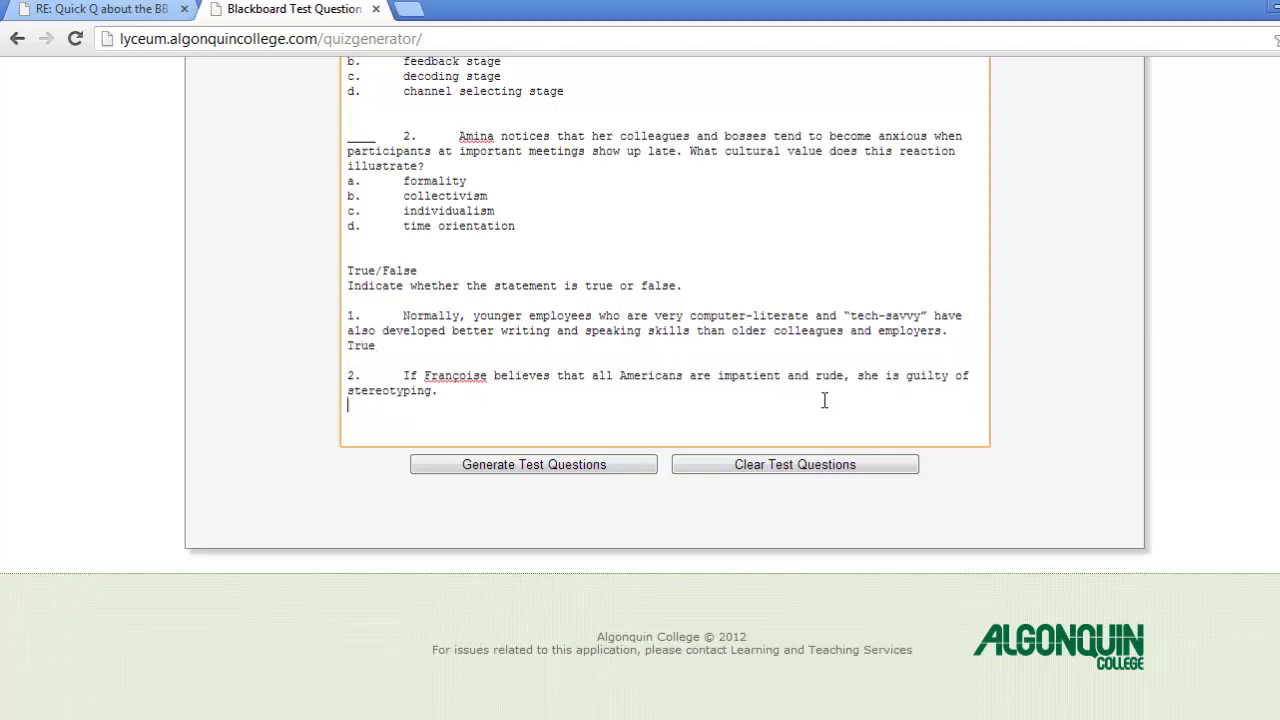
pyautogui.write('True')
# - Delete the True/False heading with its instructions and the blank before question 2
pyautogui.moveTo(684, 286); pyautogui.dragTo(347, 268)
pyautogui.press('BackSpace')
pyautogui.press('BackSpace')
pyautogui.press('BackSpace')
pyautogui.scroll(3, 821, 362)
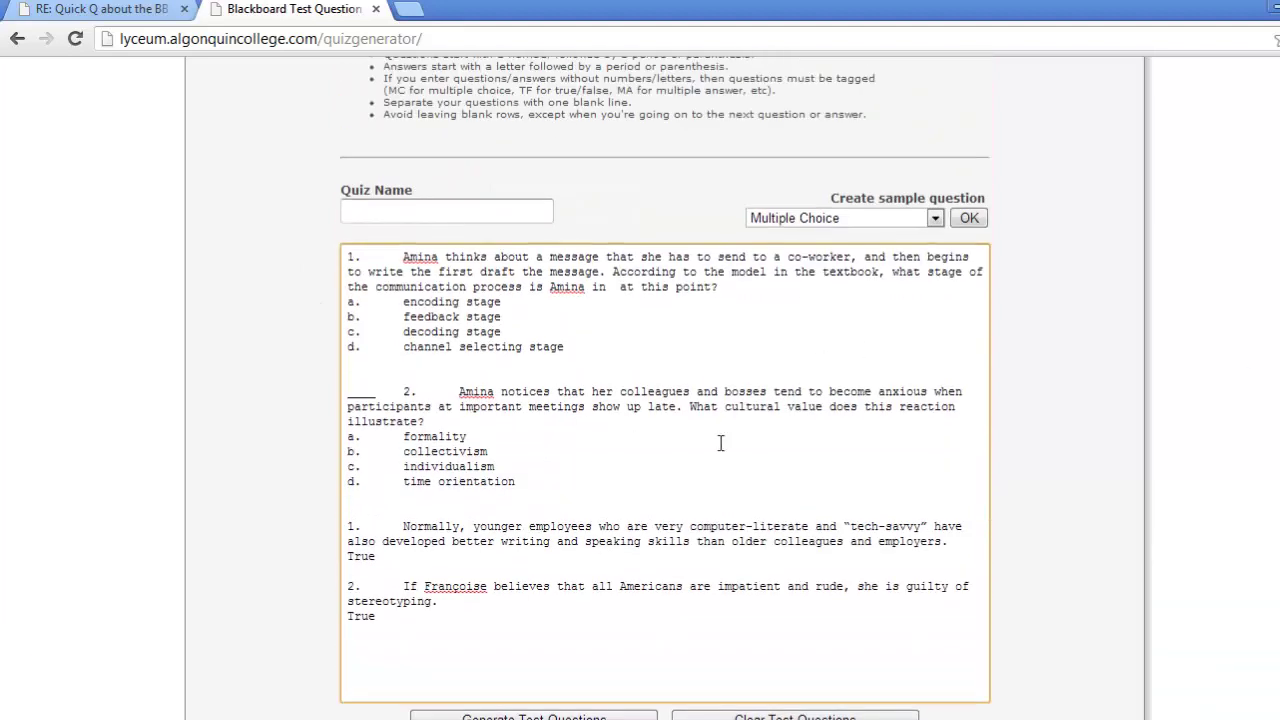
pyautogui.moveTo(404, 383); pyautogui.dragTo(314, 398)
pyautogui.press('BackSpace')
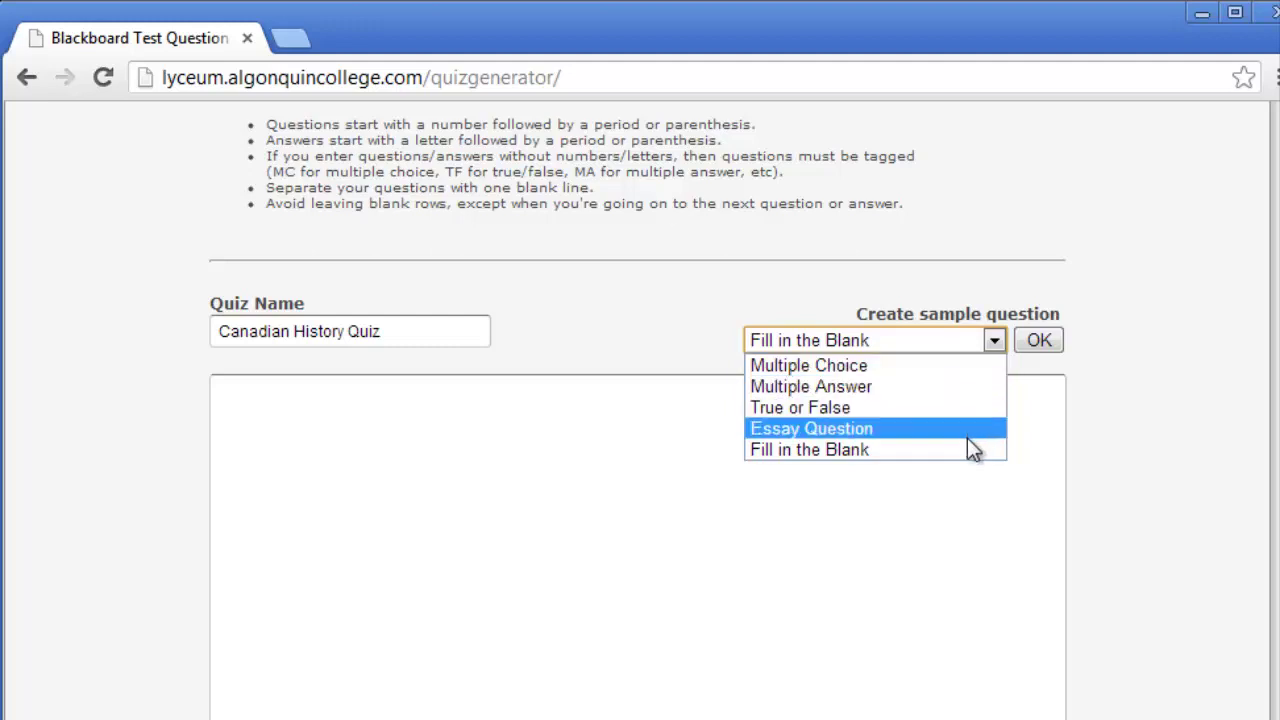
# - Insert a sample multiple choice question reading 'Which if the following was not a Prime Minister of Canada', answer a 'John A MacDonald'
pyautogui.click(963, 365)
pyautogui.click(1037, 341)
pyautogui.moveTo(246, 262); pyautogui.dragTo(628, 262)
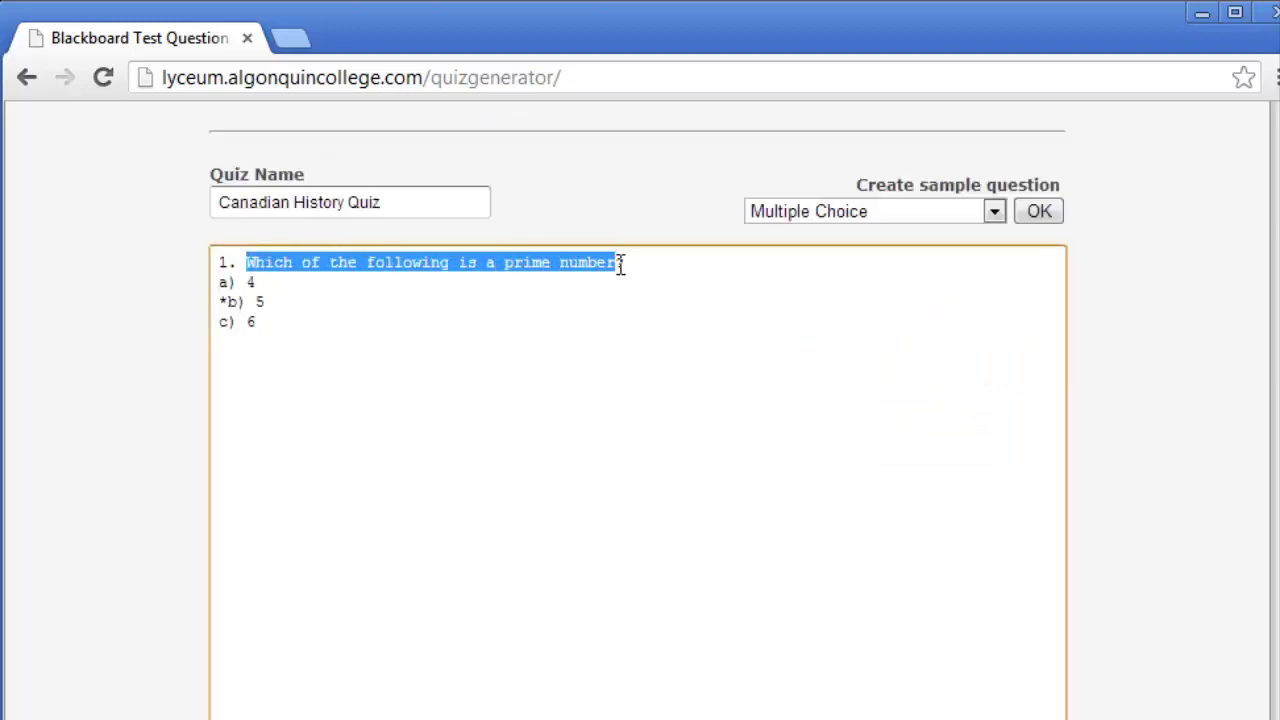
pyautogui.write('Which i')
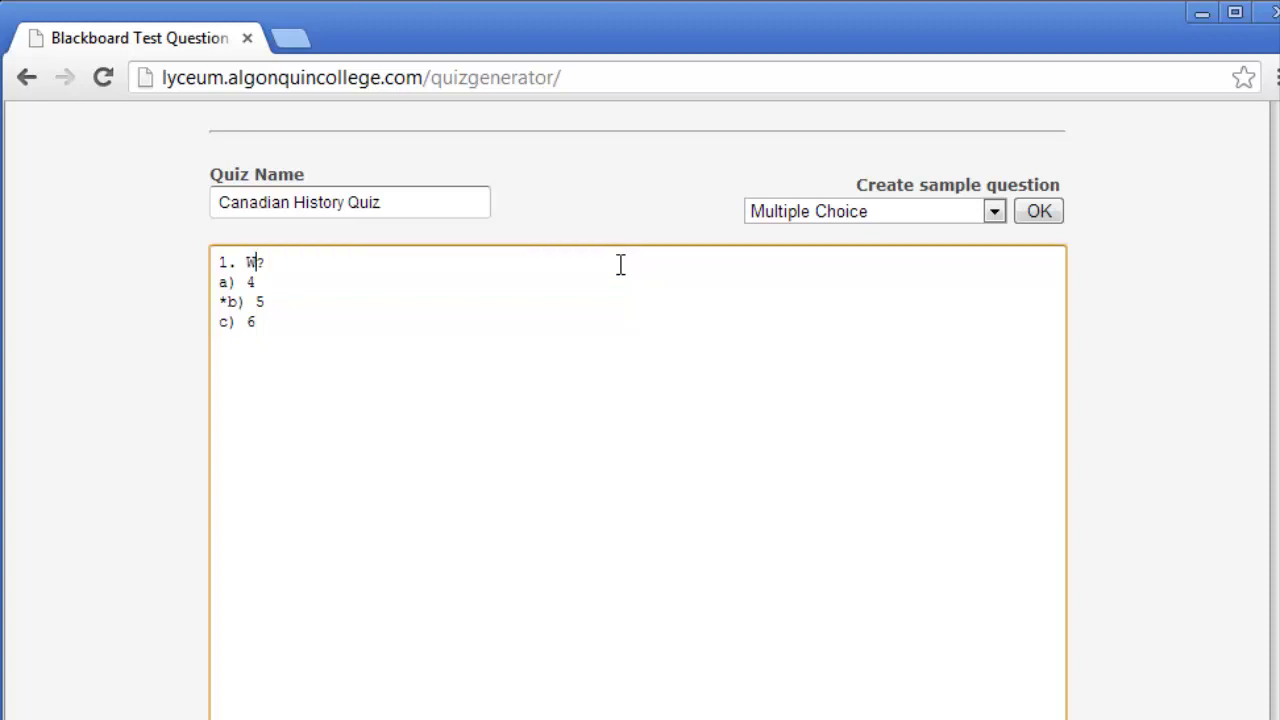
pyautogui.write('f the followi')
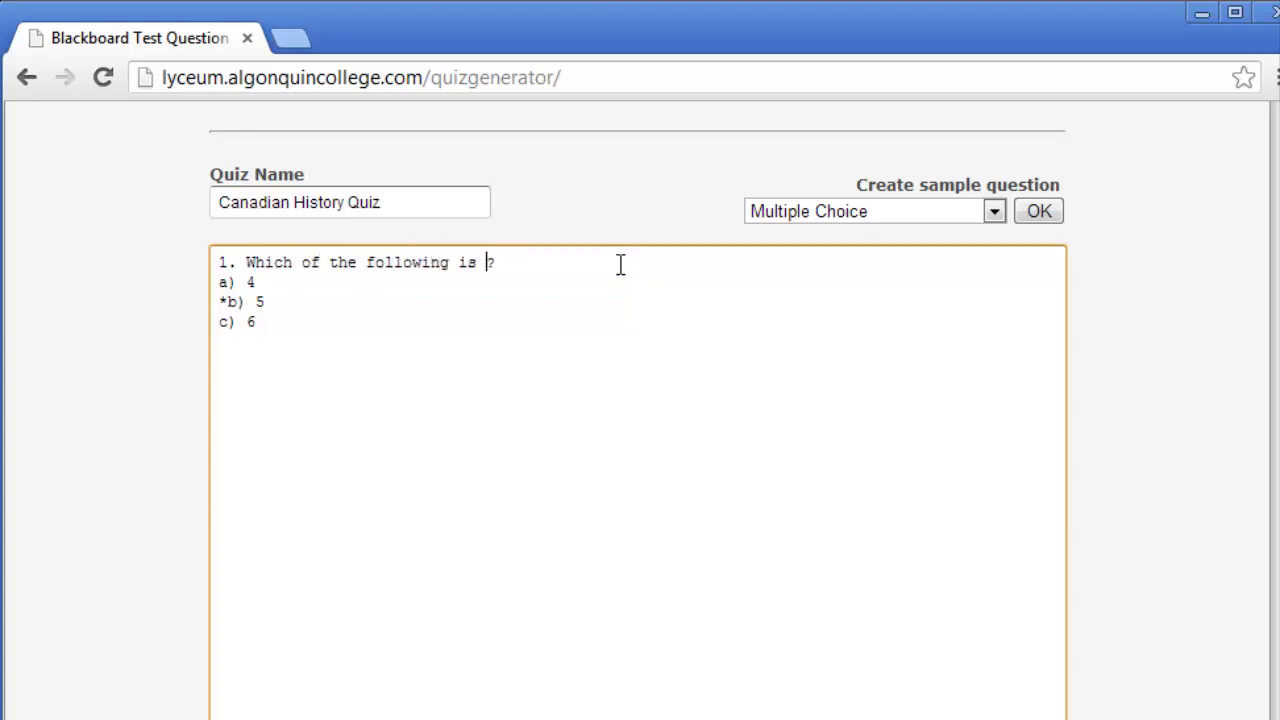
pyautogui.write('ng was not a Prime Mi')
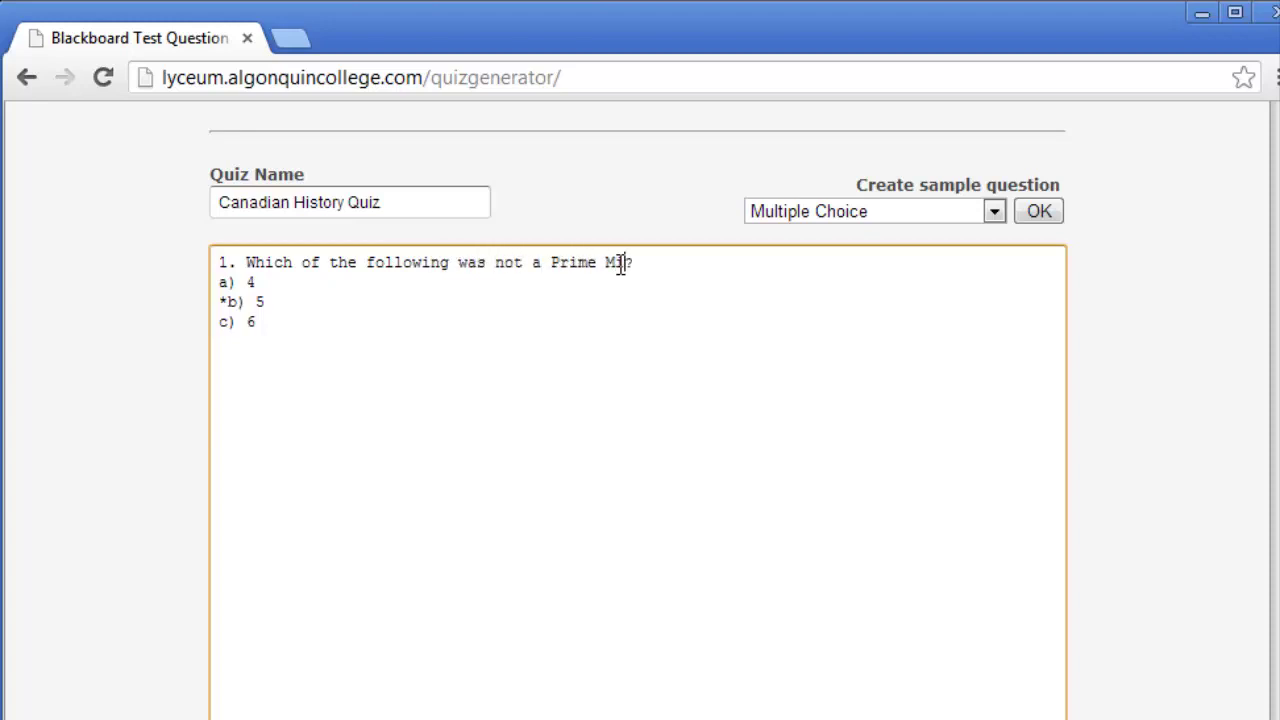
pyautogui.write('nister of Canada')
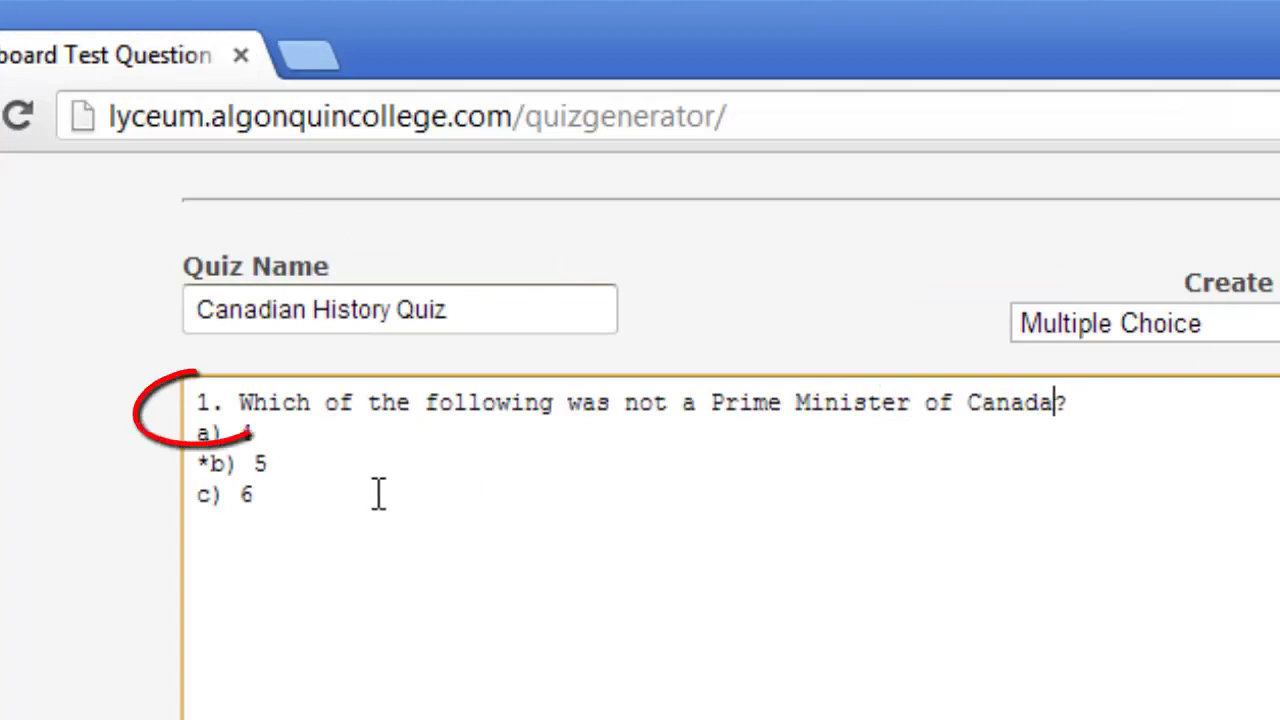
pyautogui.write('John A MacDoa')
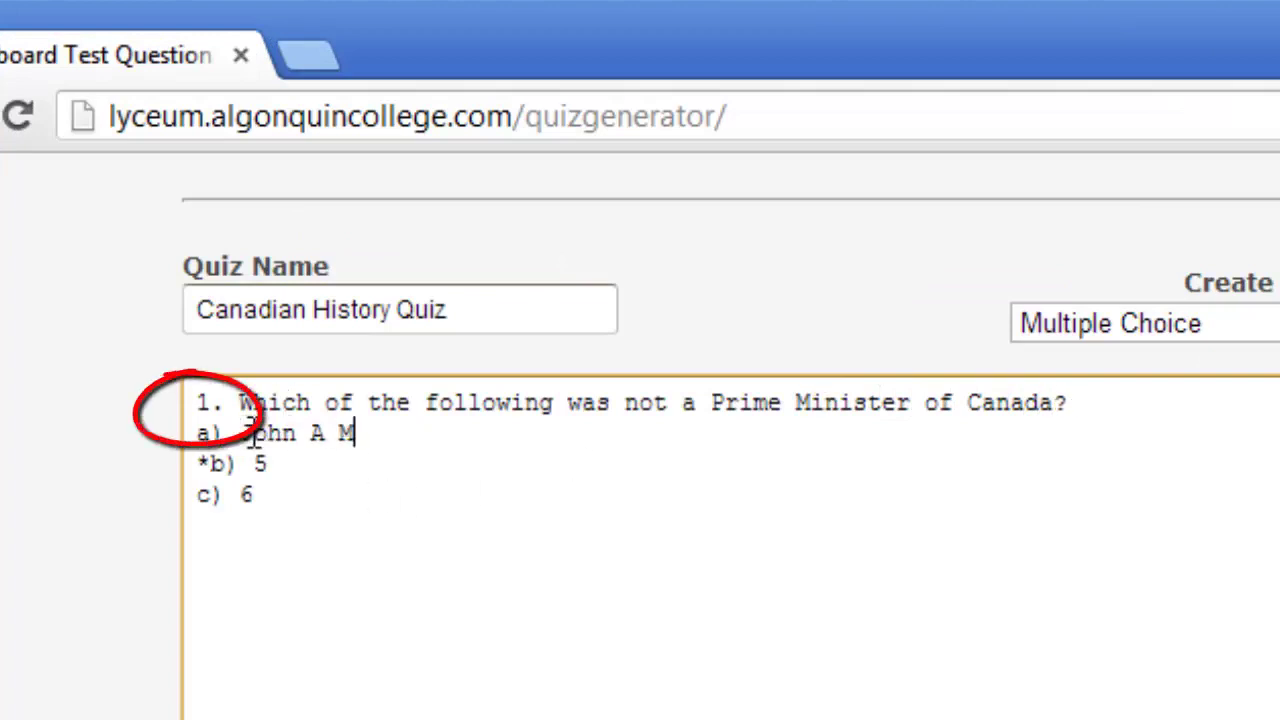
pyautogui.press('BackSpace')
pyautogui.write('nald')
# - Set answer b to 'Louis Riel' and answer c to 'William Lyon Mackenzie King'
pyautogui.click(266, 460)
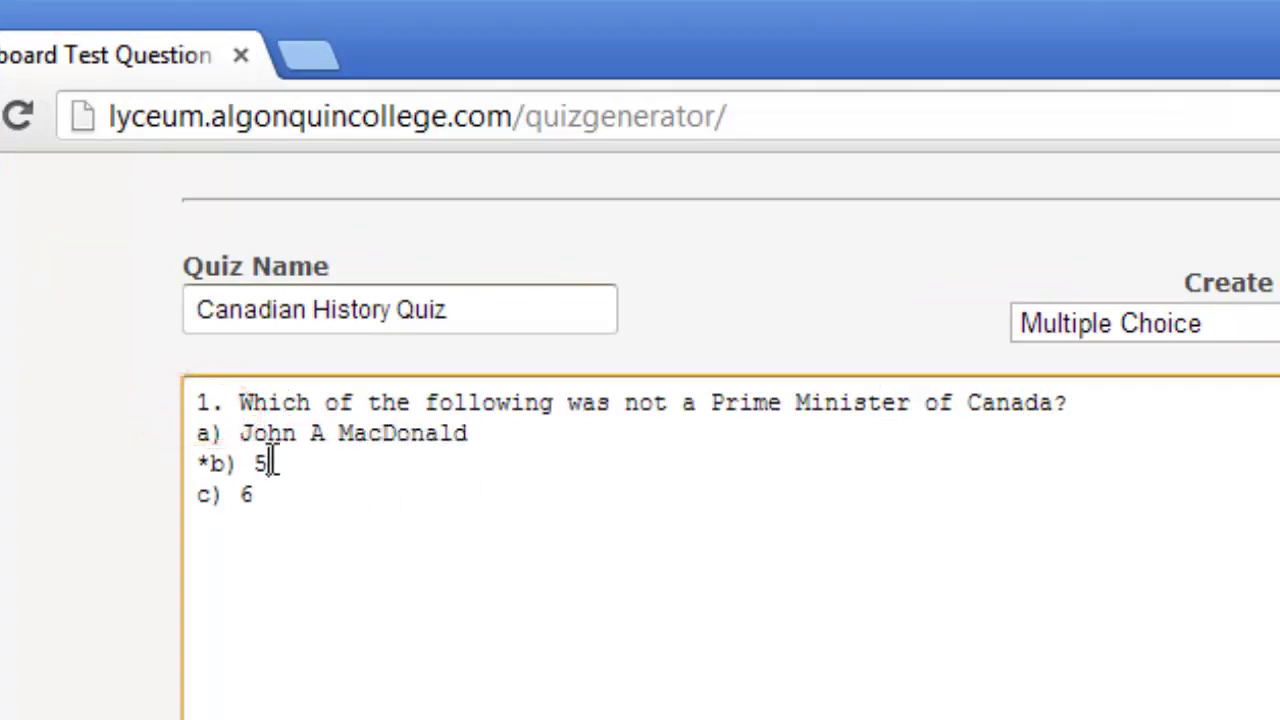
pyautogui.press('BackSpace')
pyautogui.write('Luois Riel')
pyautogui.doubleClick(303, 464)
pyautogui.write('Louis')
pyautogui.click(251, 498)
pyautogui.press('BackSpace')
pyautogui.write('William Lyon Mackenzie King')
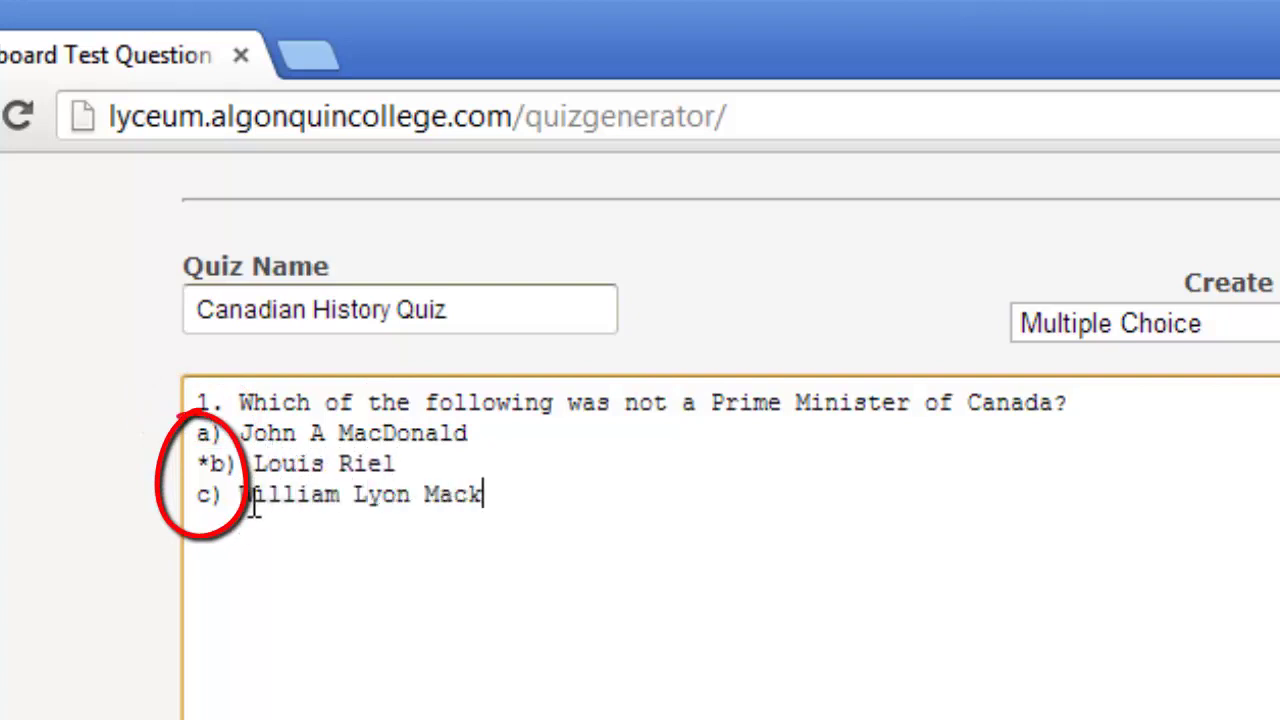
pyautogui.press('Return')
pyautogui.press('Return')
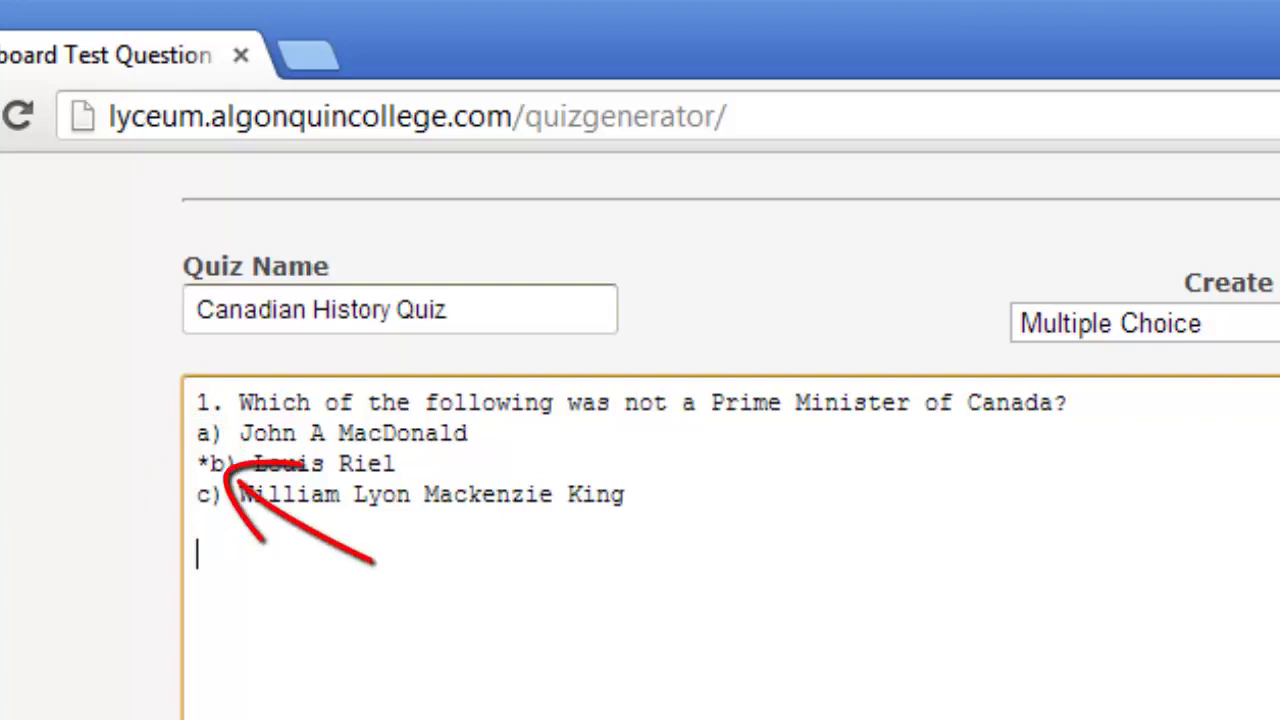
pyautogui.click(1279, 332)
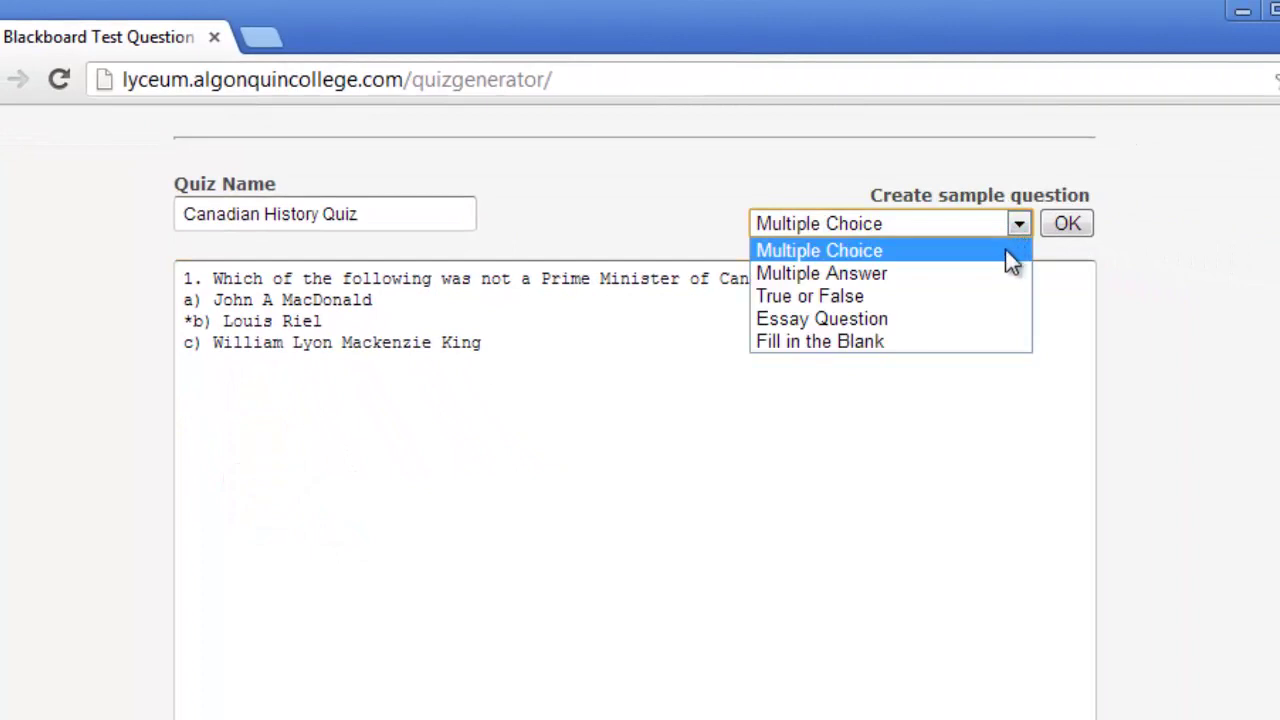
# - Insert a sample Multiple Answer question reworded to 'were Prime Ministers of Canada', answer a 'RB Bennett'
pyautogui.click(1005, 272)
pyautogui.click(1060, 232)
pyautogui.moveTo(441, 385); pyautogui.dragTo(617, 388)
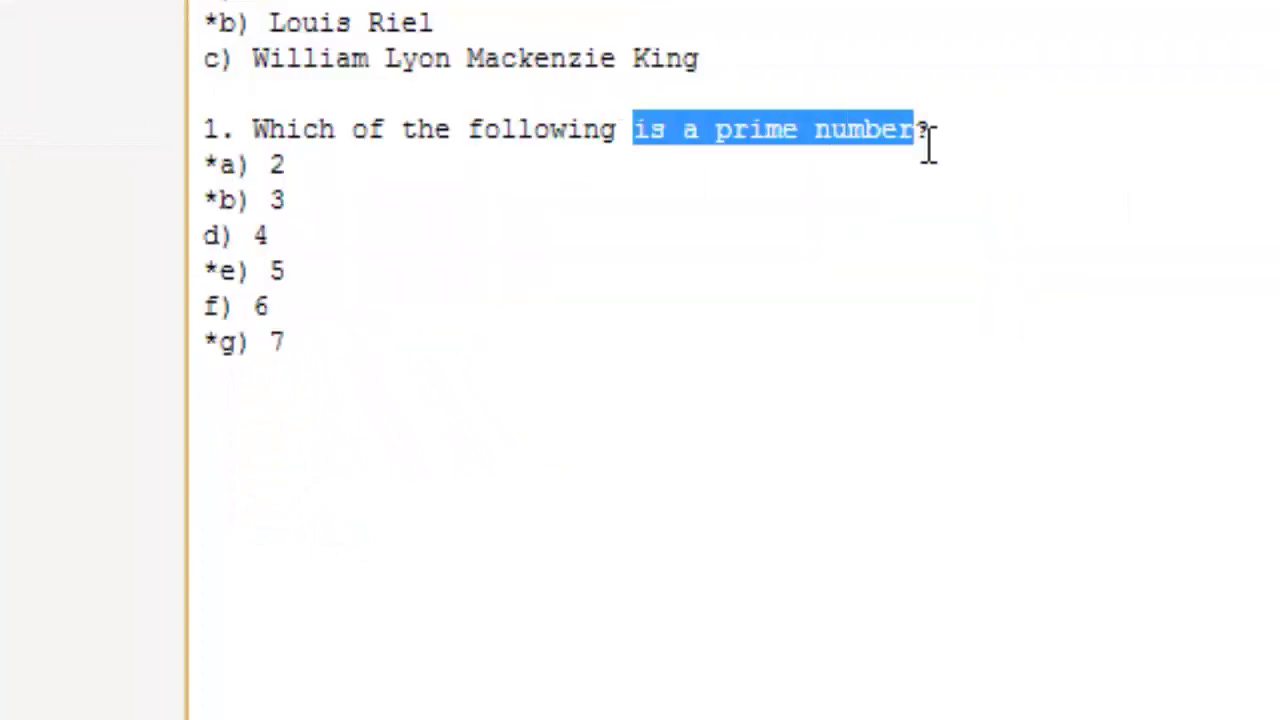
pyautogui.write('were Prime Ministers of Canada')
pyautogui.click(286, 163)
pyautogui.press('BackSpace')
pyautogui.write('RB Bennett')
# - Set answers b 'Louis St. Laurent', d 'Yves St. Laurent' and e 'Stephane Dion'
pyautogui.click(291, 201)
pyautogui.press('BackSpace')
pyautogui.write('Louis St. Laurent')
pyautogui.click(280, 235)
pyautogui.press('BackSpace')
pyautogui.write('Yves St. Laurent')
pyautogui.click(282, 271)
pyautogui.press('BackSpace')
pyautogui.write('Stephane Dion')
# - Set answers f 'Celine Dion' and g 'Wilfred Laurier'
pyautogui.click(285, 306)
pyautogui.press('BackSpace')
pyautogui.write('Celine Dion')
pyautogui.click(297, 343)
pyautogui.press('BackSpace')
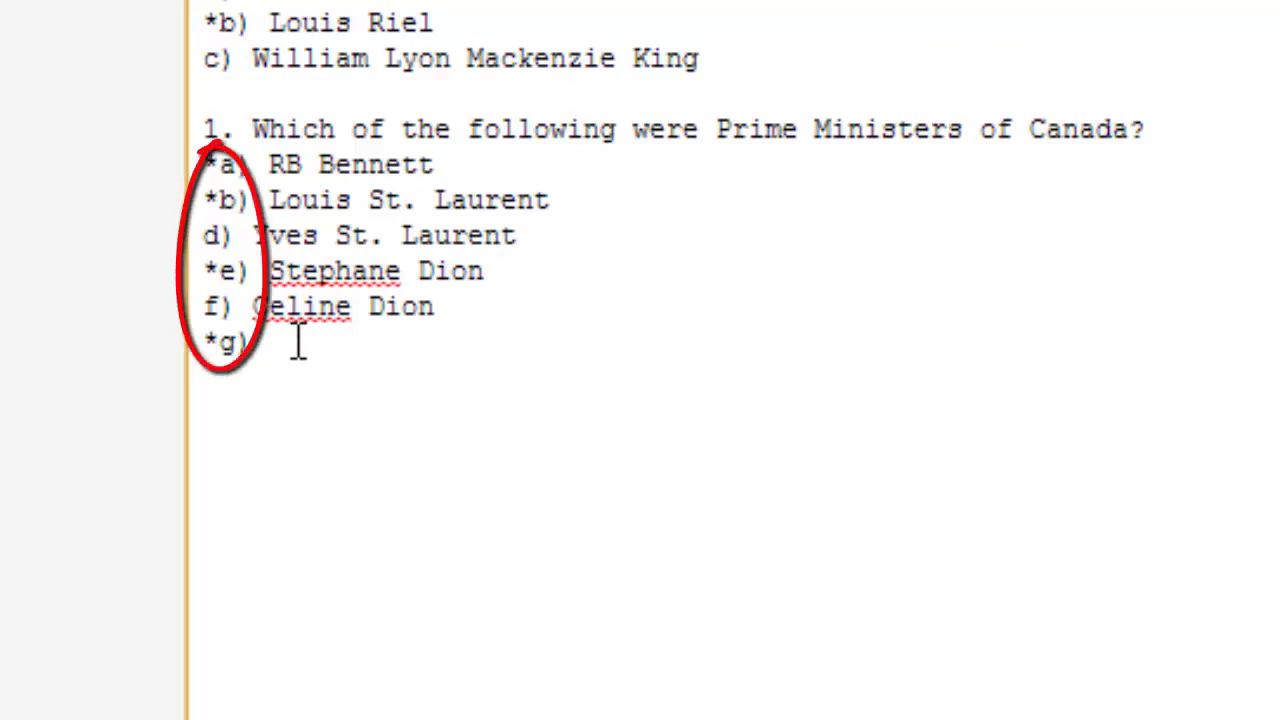
pyautogui.write('Wilfred Laurier')
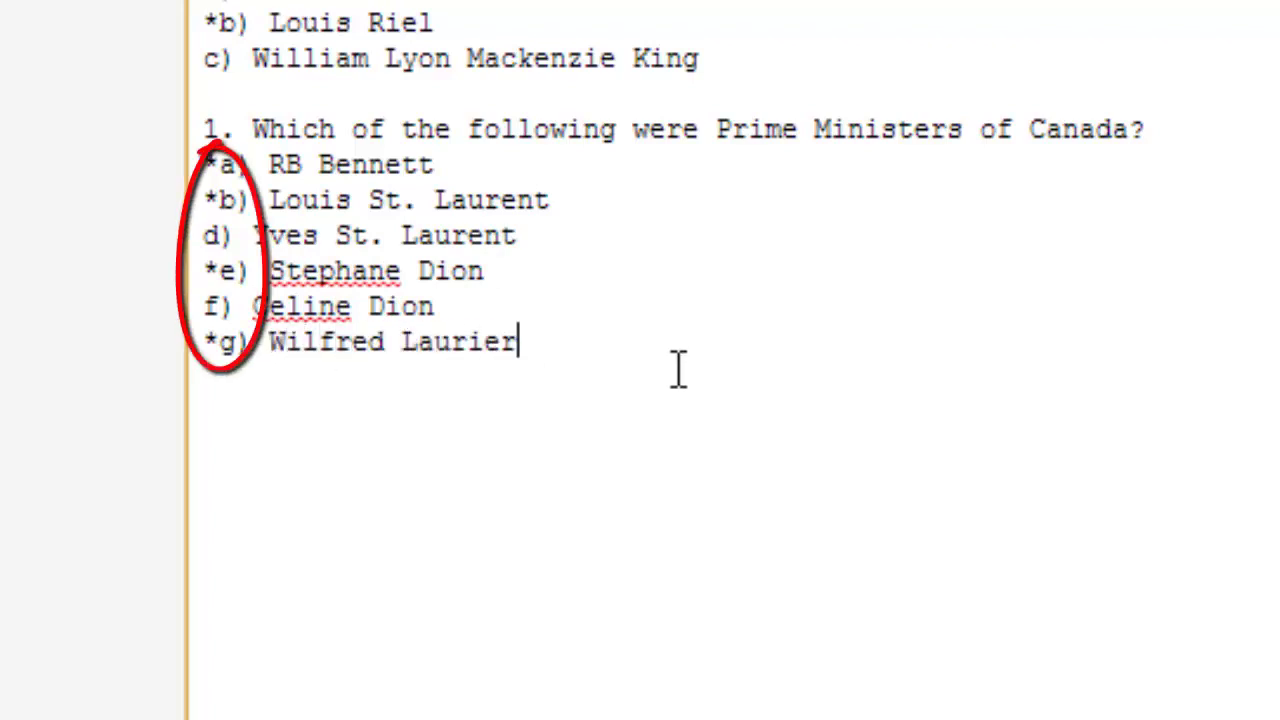
pyautogui.press('Return')
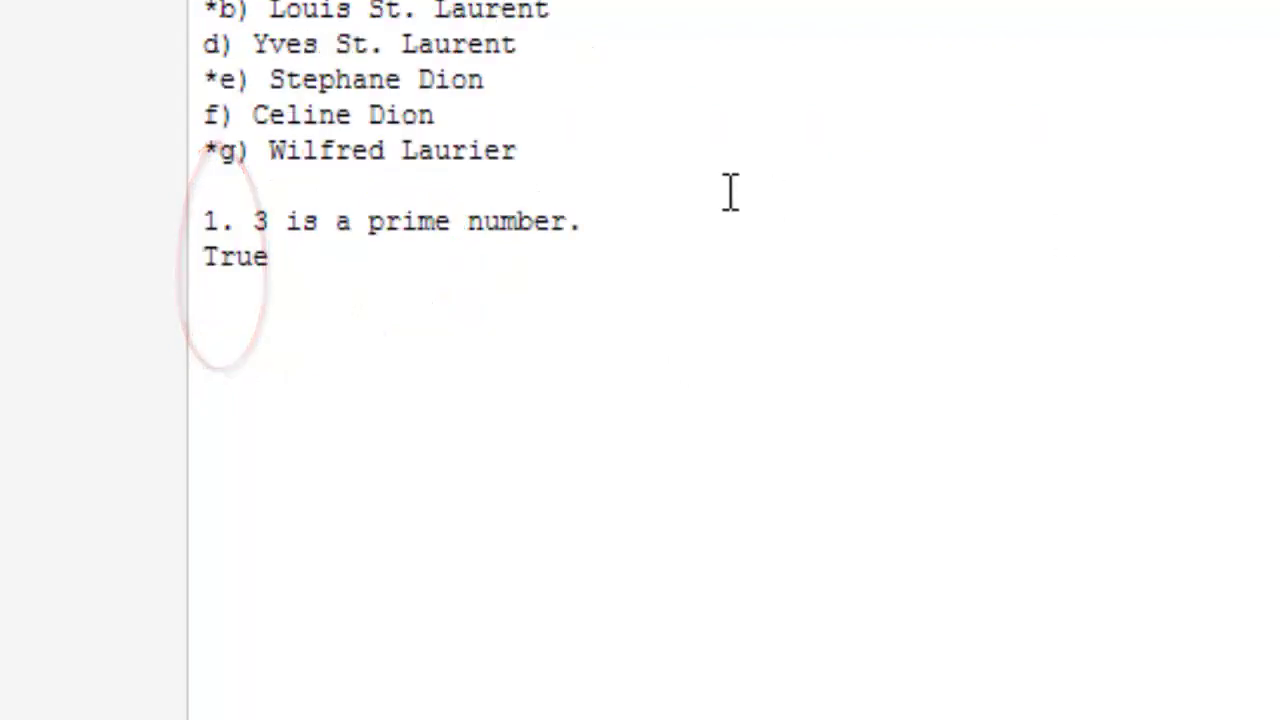
# - Replace the sample true/false statement with 'Tim Horton's is named after a former CFL player.', answer False
pyautogui.moveTo(253, 221); pyautogui.dragTo(582, 233)
pyautogui.press('Delete')
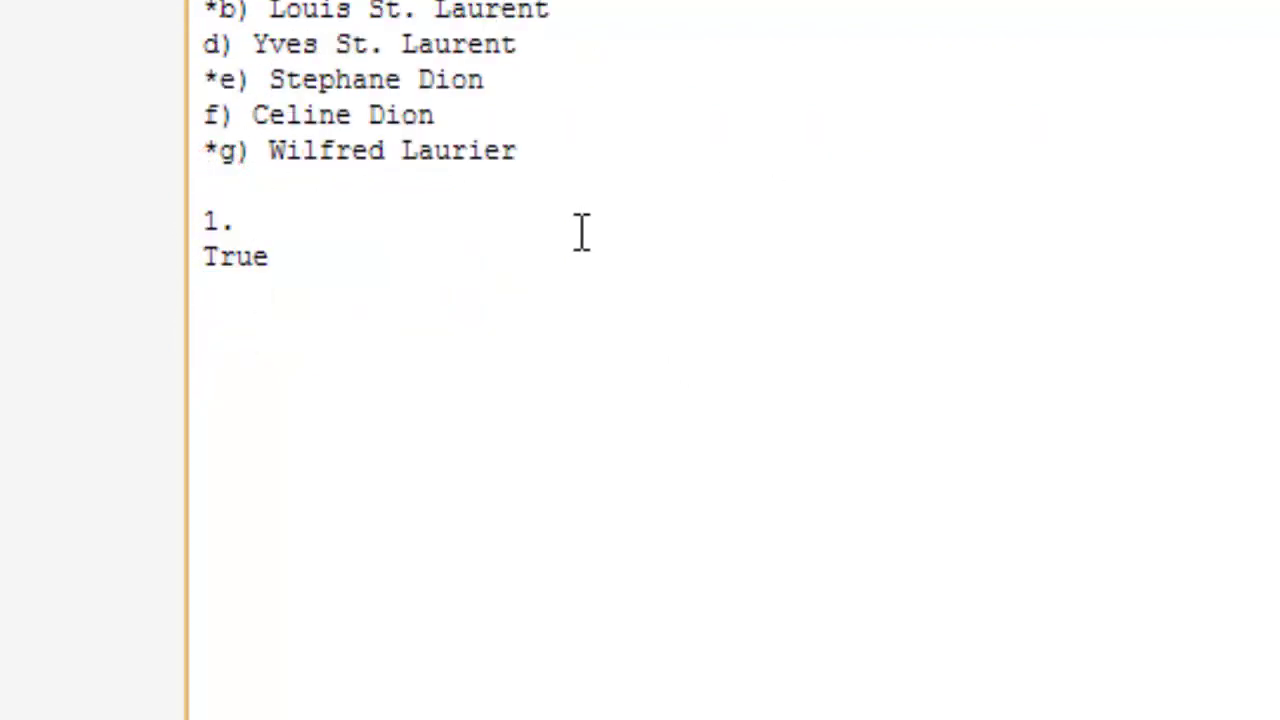
pyautogui.write("Tim Horton's is named after a former CFL player.")
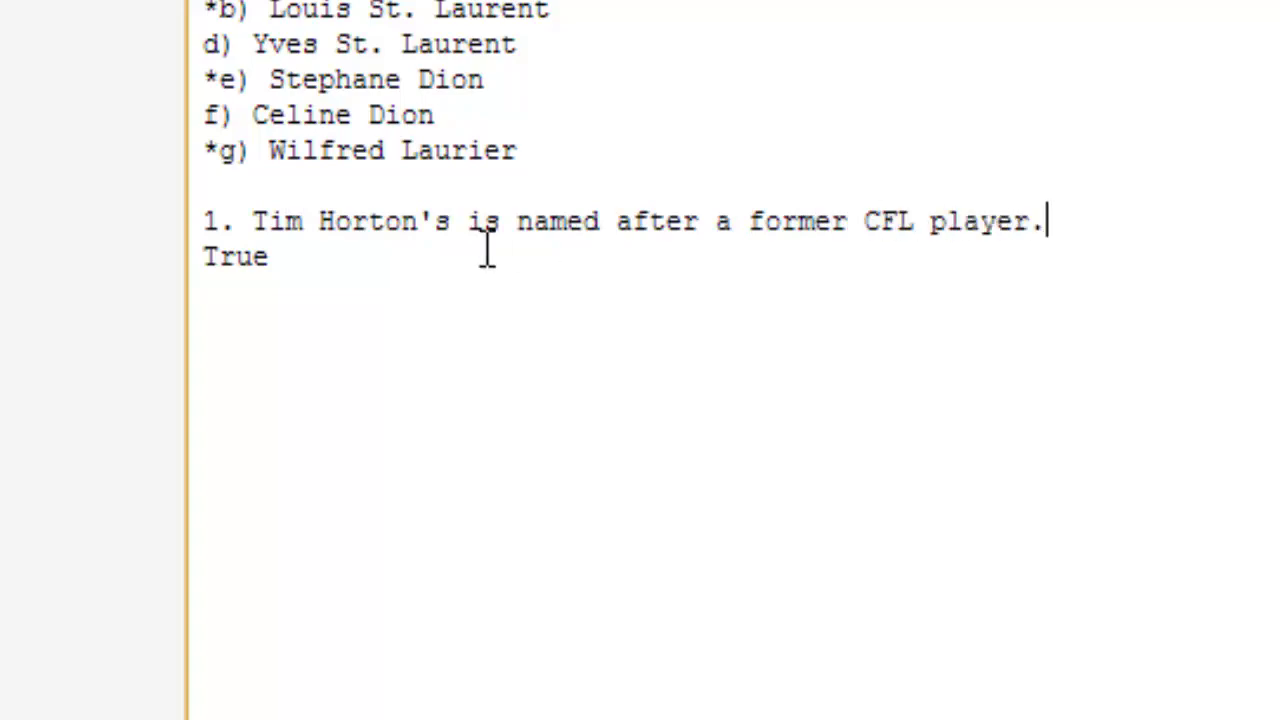
pyautogui.moveTo(272, 257); pyautogui.dragTo(148, 270)
pyautogui.write('False')
pyautogui.press('Return')
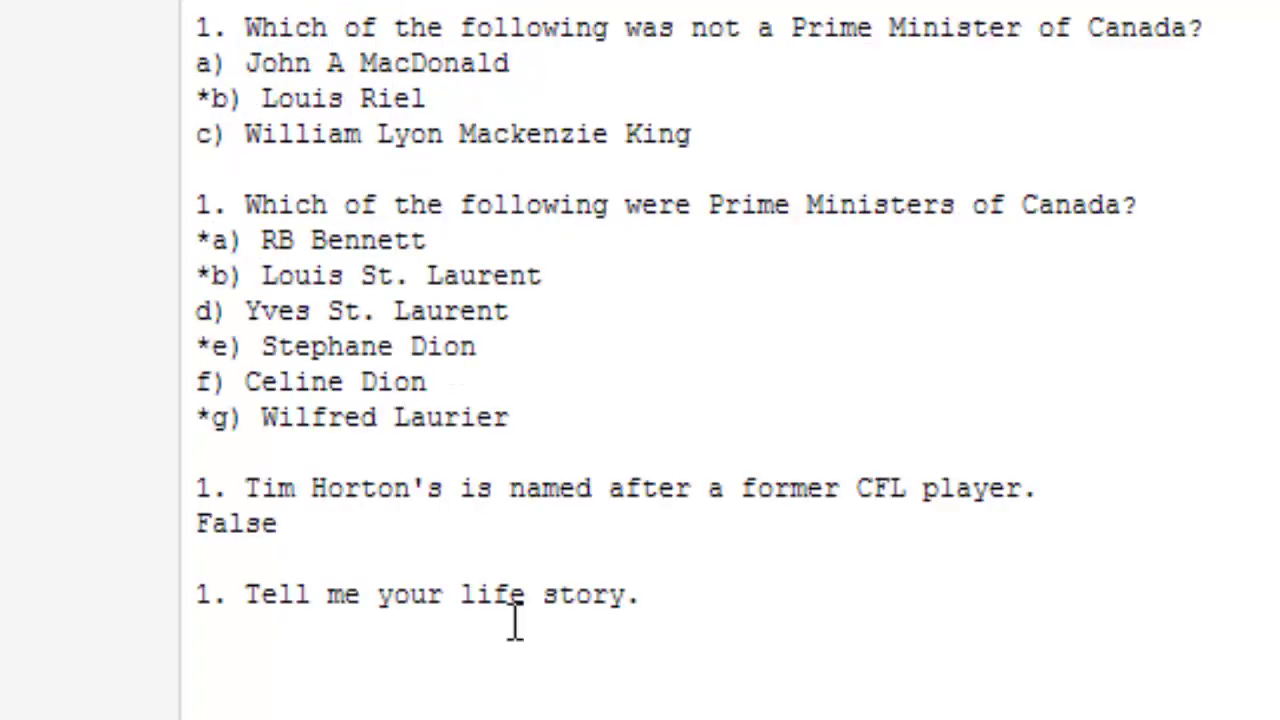
# - Reword the sample essay question to 'Explain the significance of the 1982 Constitution'
pyautogui.moveTo(248, 598); pyautogui.dragTo(663, 617)
pyautogui.write('Explain the significange')
pyautogui.press('BackSpace')
pyautogui.press('BackSpace')
pyautogui.write('ce of the 1982 Constitution.')
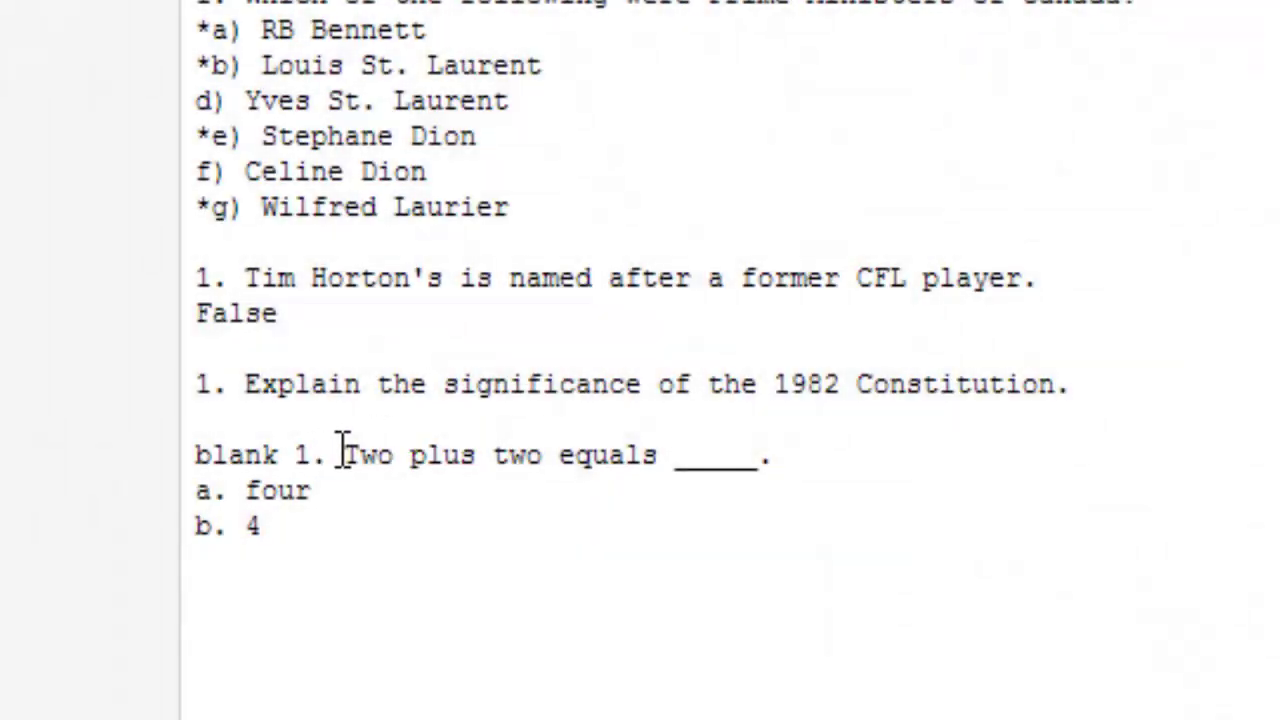
# - Make the blank 'Th capital of Newfoundland is' accepting St John's, St. Johns, St Johns, St. John's
pyautogui.moveTo(343, 454); pyautogui.dragTo(664, 458)
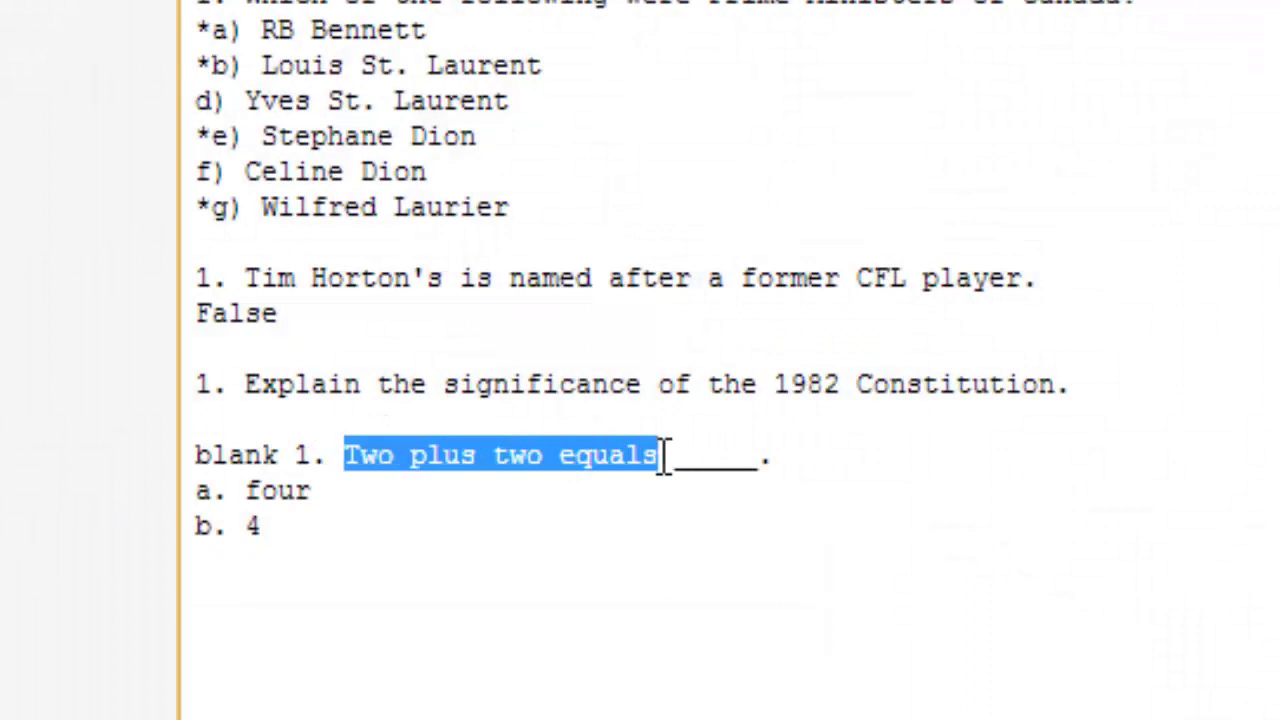
pyautogui.write('Th ')
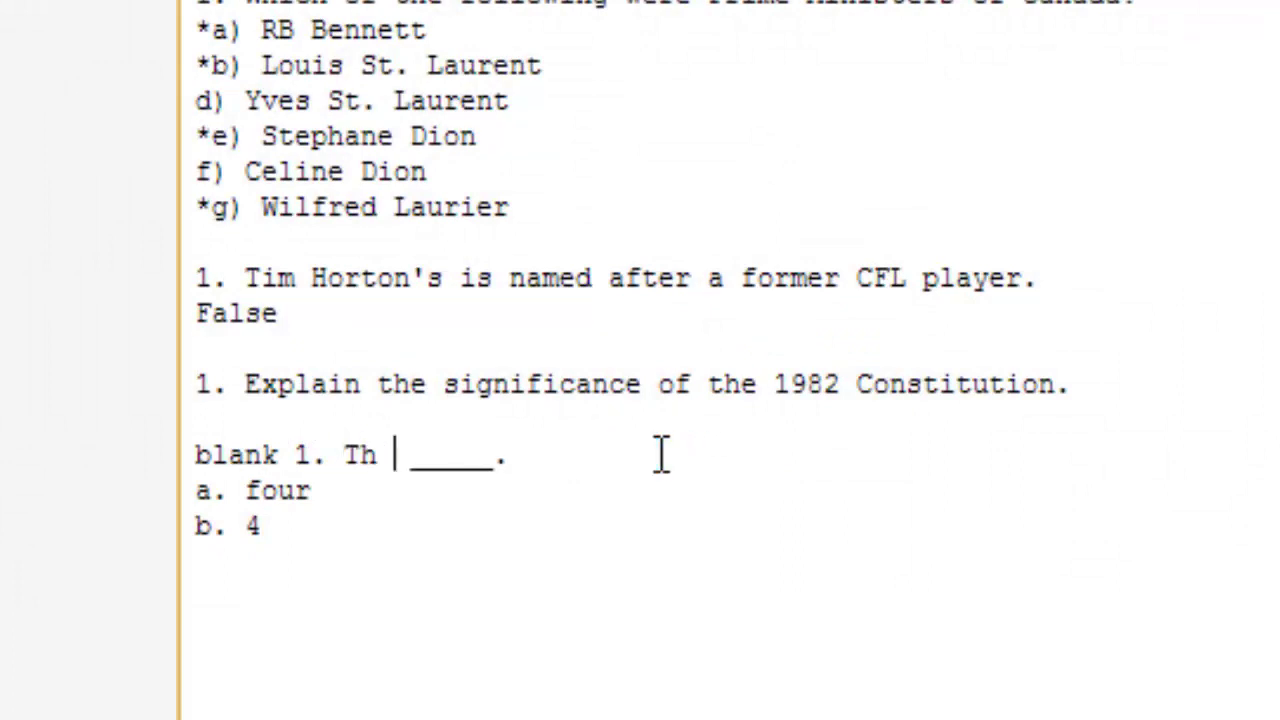
pyautogui.write(' capital of ')
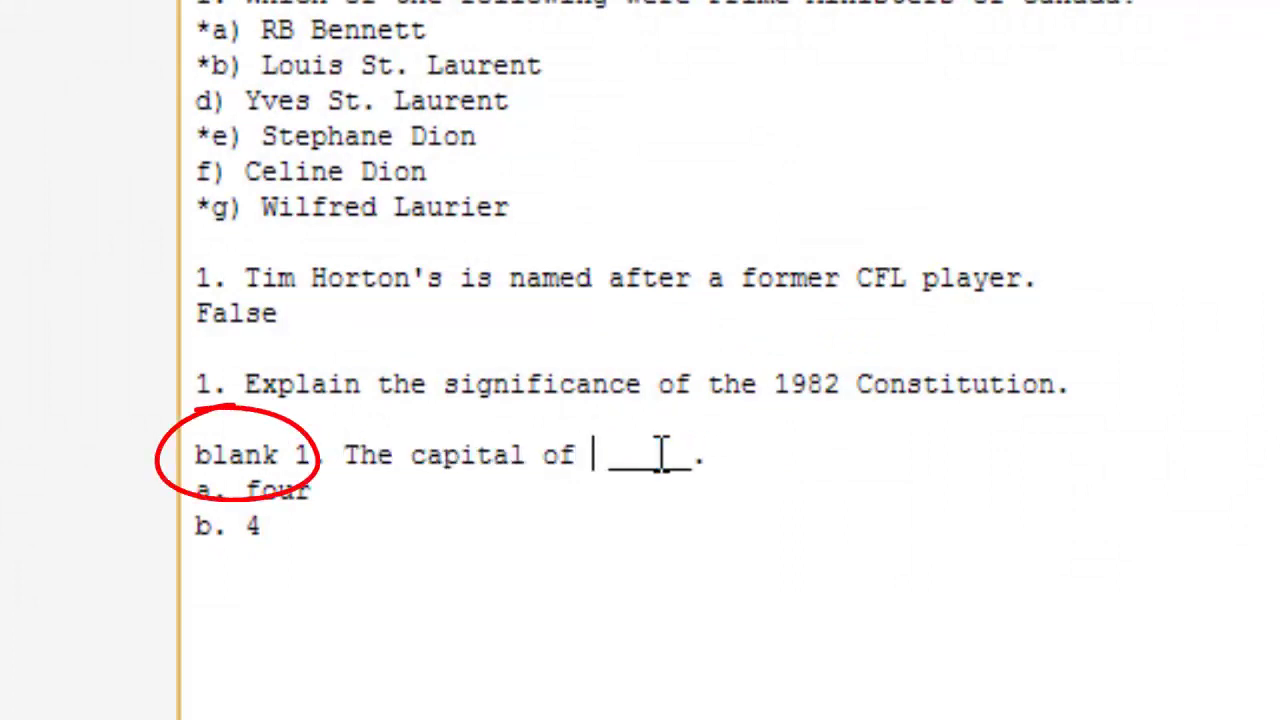
pyautogui.write('Newfoundl')
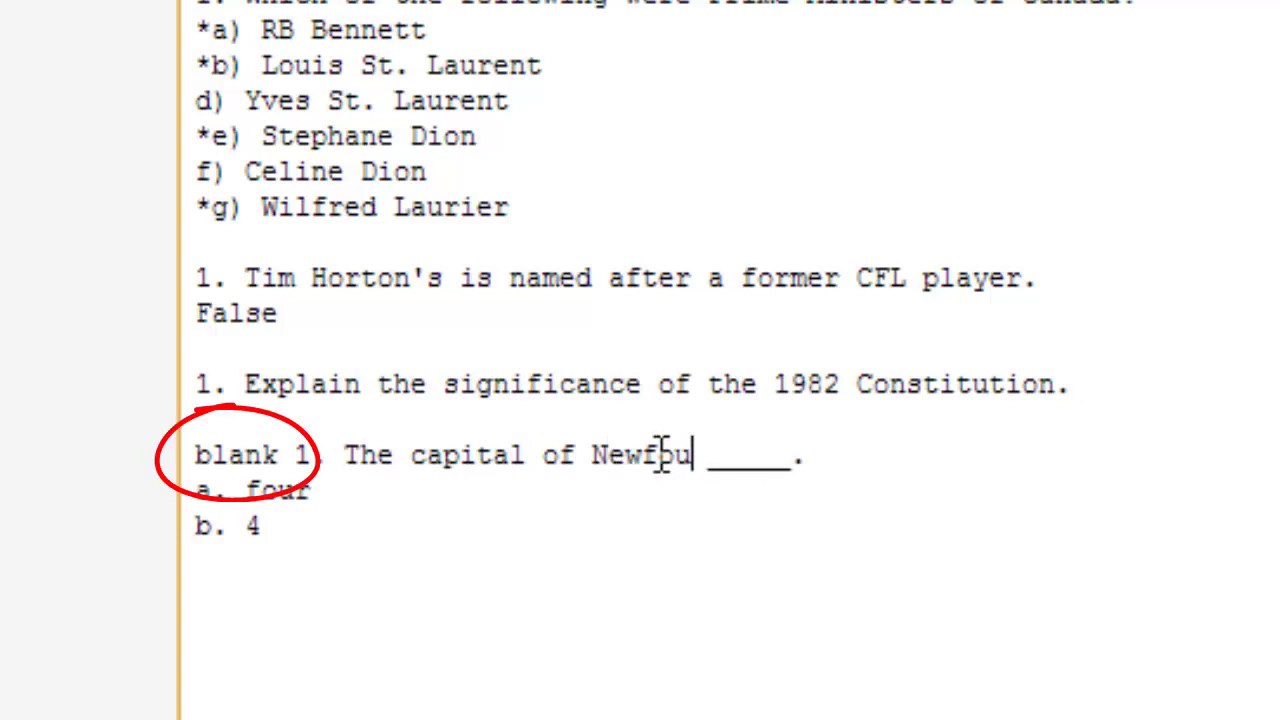
pyautogui.write('and is')
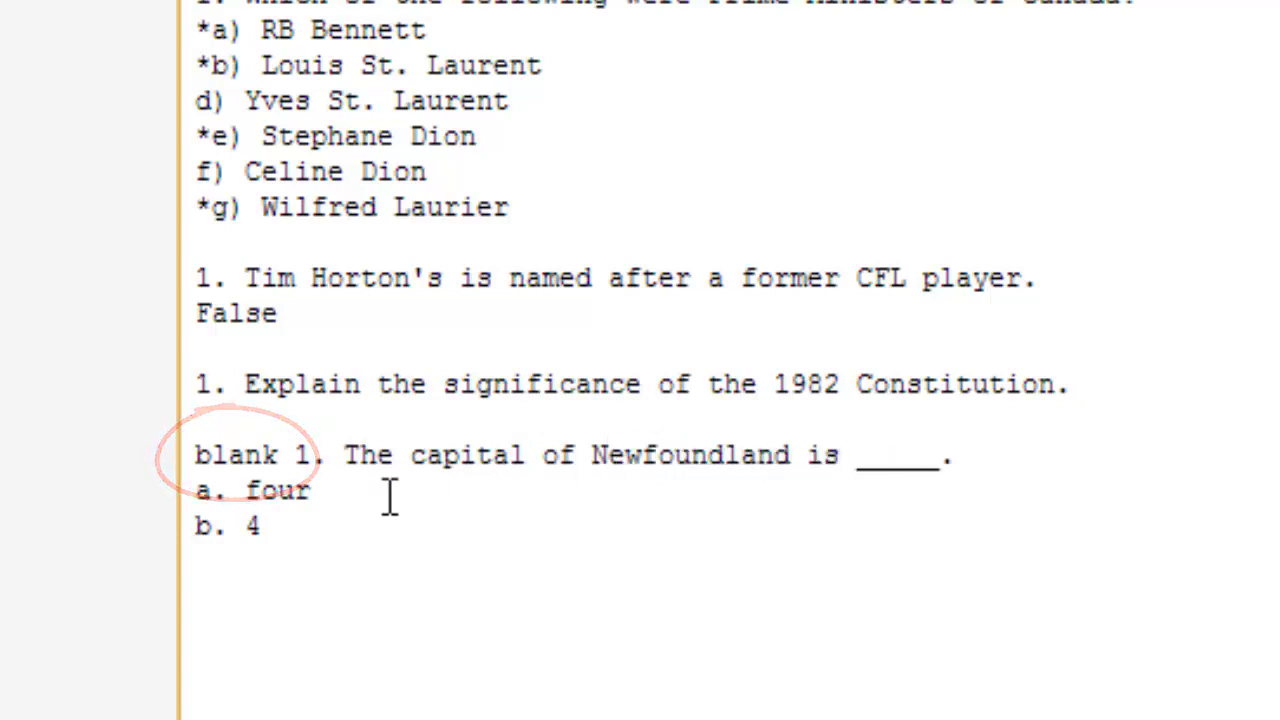
pyautogui.moveTo(320, 492); pyautogui.dragTo(258, 498)
pyautogui.press('BackSpace')
pyautogui.press('BackSpace')
pyautogui.write("St John's b. ")
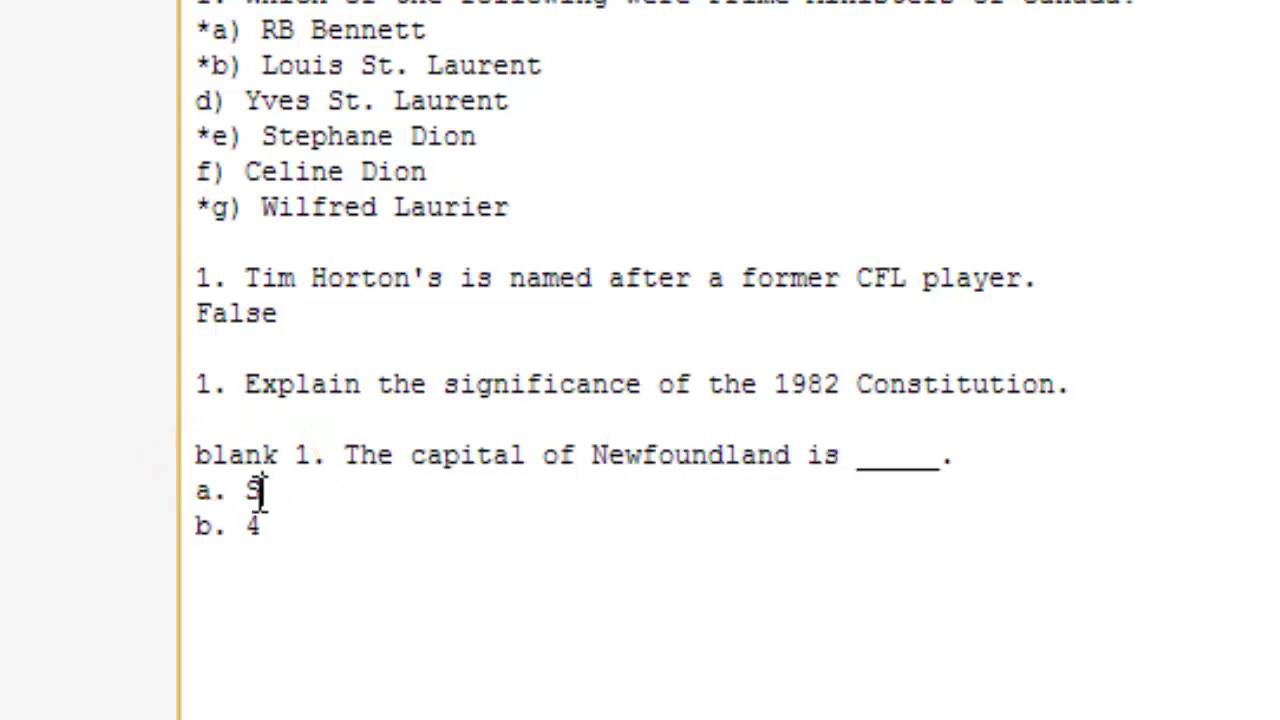
pyautogui.write('St. Johns')
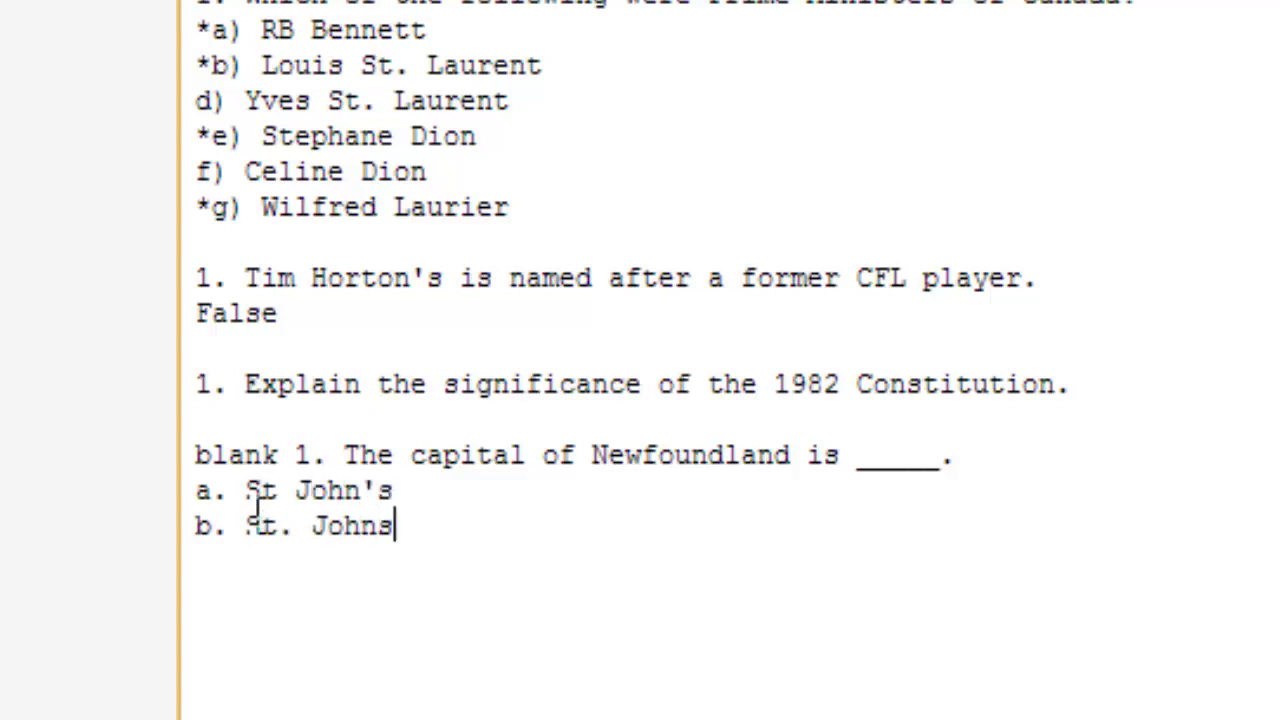
pyautogui.press('Return')
pyautogui.write('c. St ')
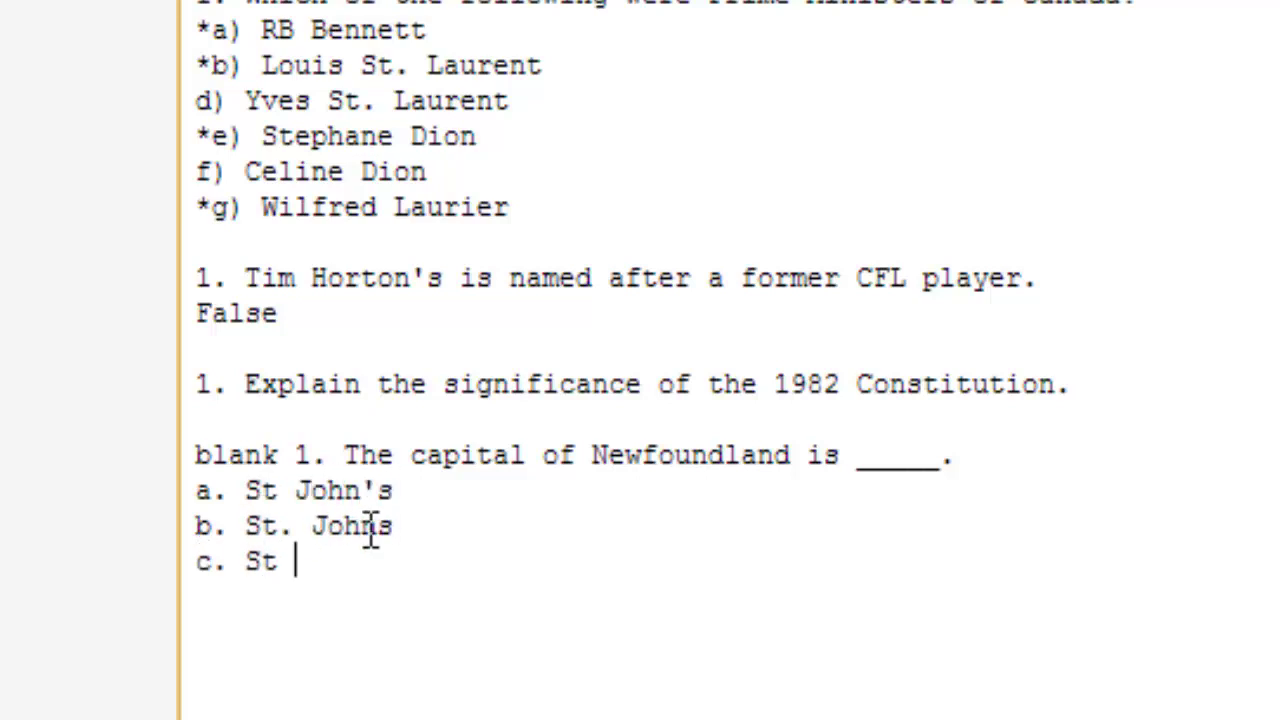
pyautogui.write('Johns')
pyautogui.press('Return')
pyautogui.write("d. St. John's")
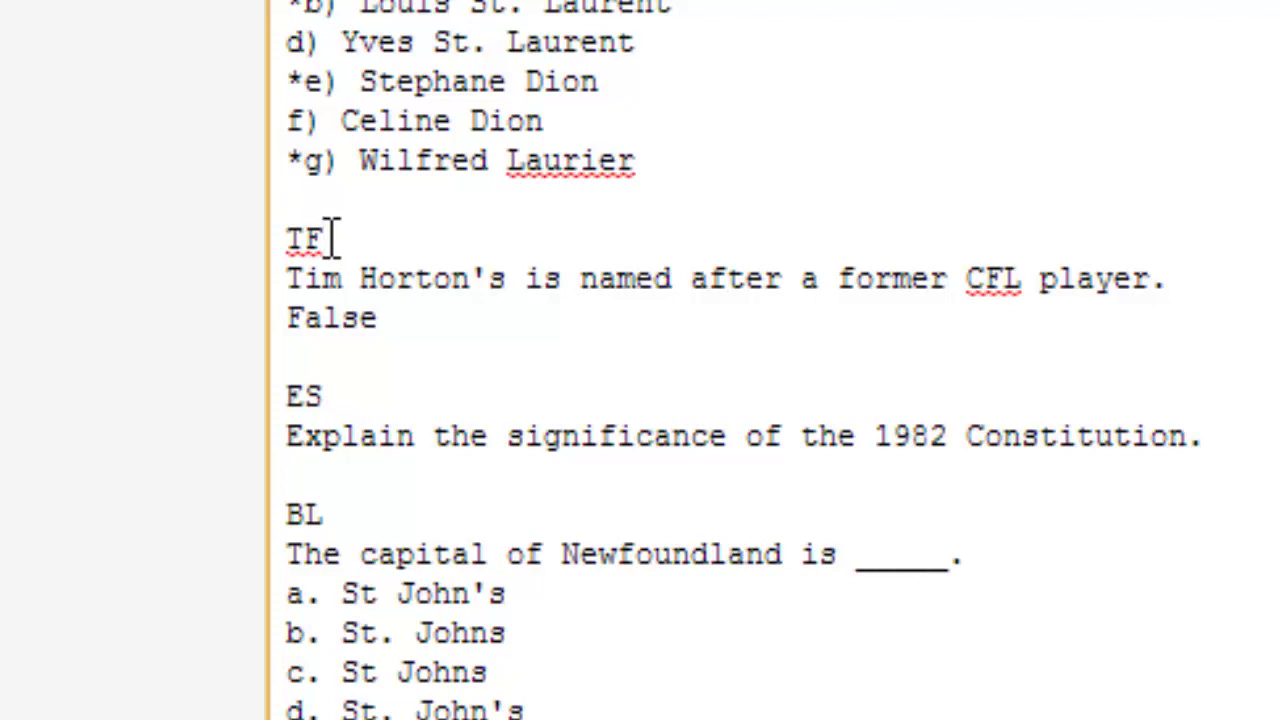
pyautogui.press('BackSpace')
pyautogui.press('BackSpace')
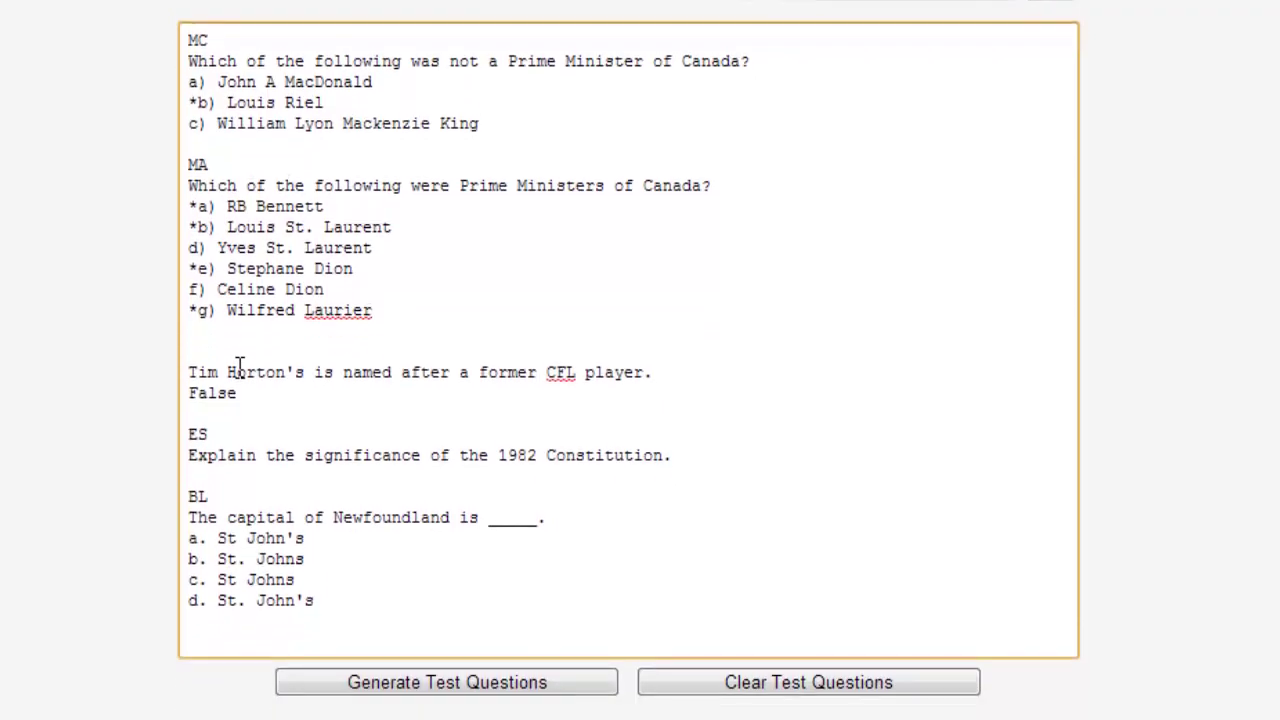
# - Generate, then add a TF line above the Tim Horton's question and regenerate successfully
pyautogui.click(472, 681)
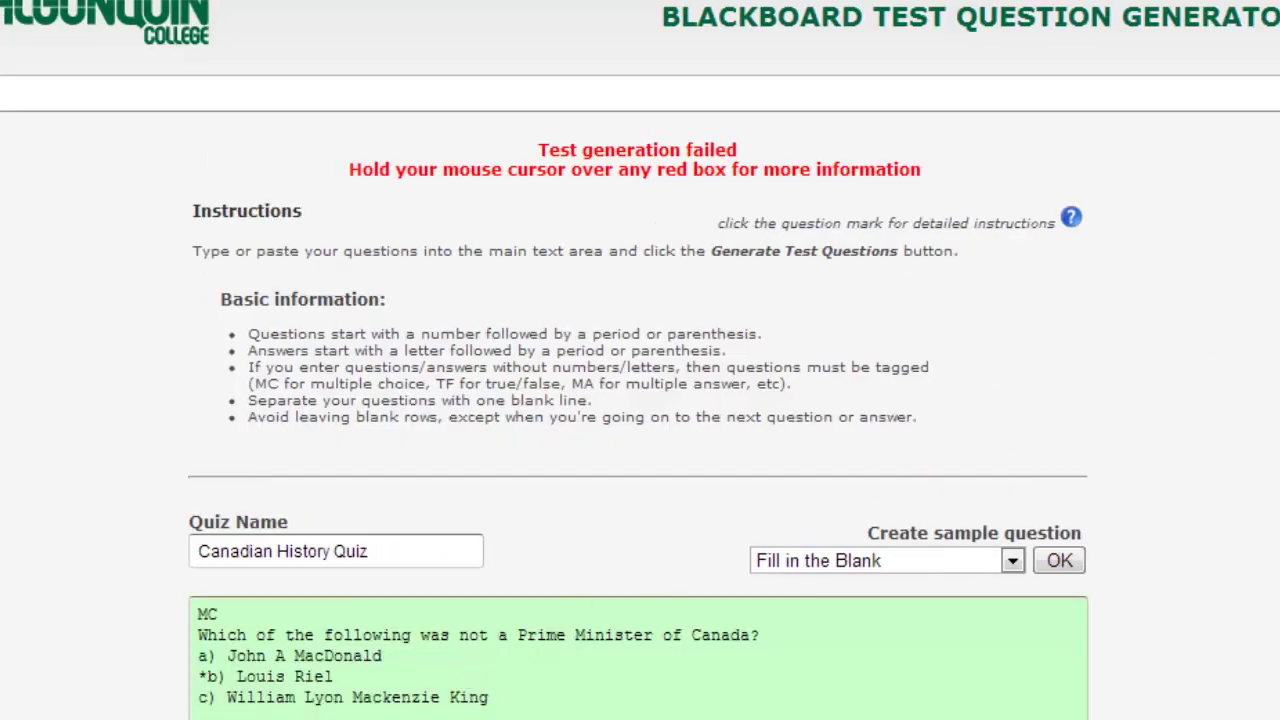
pyautogui.scroll(-5, 1258, 500)
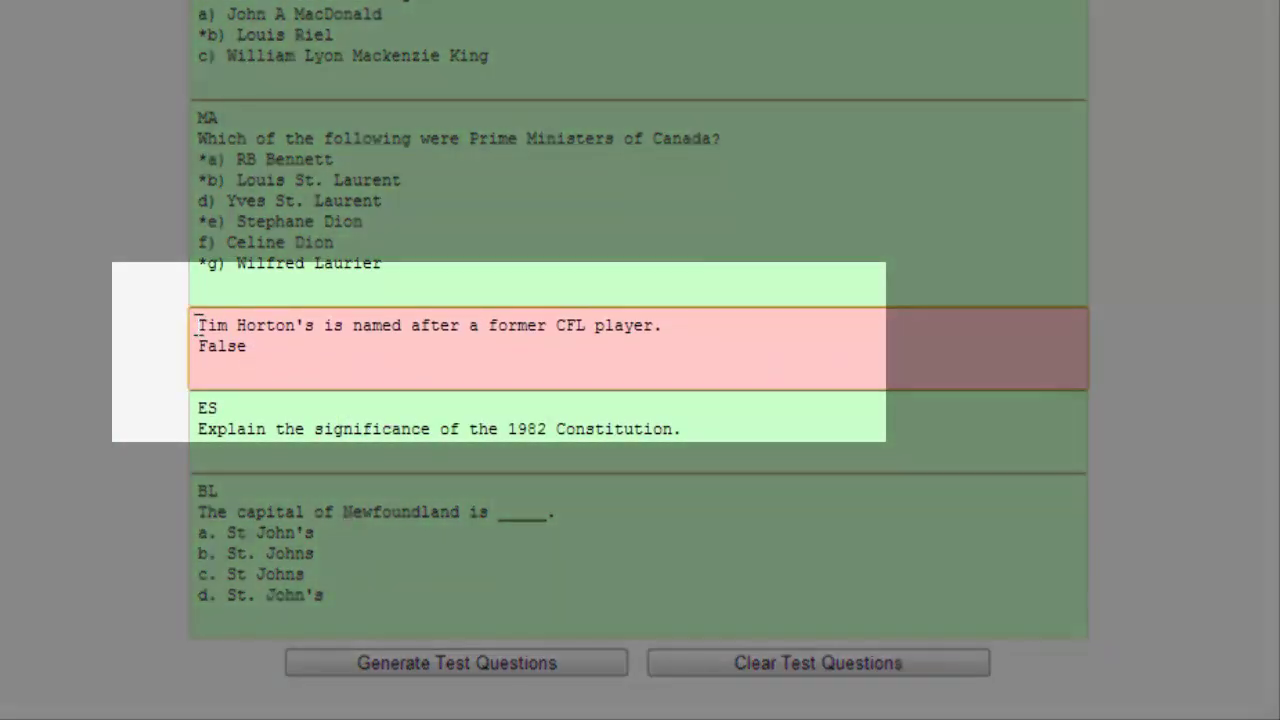
pyautogui.click(198, 324)
pyautogui.press('Return')
pyautogui.write('TF')
pyautogui.click(457, 683)
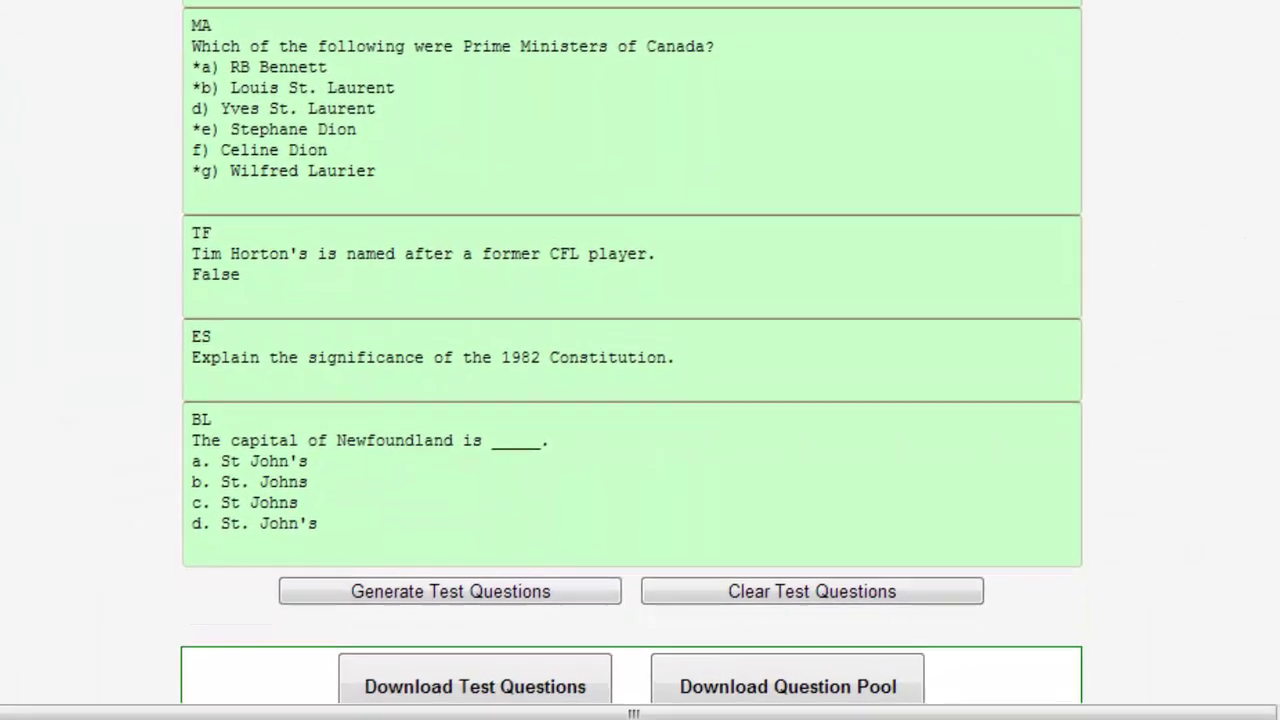
# - Download Canadian_History_Quiz.txt and the Canadian_History_Quiz.zip pool, then log in to Blackboard Learn
pyautogui.scroll(-3, 630, 400)
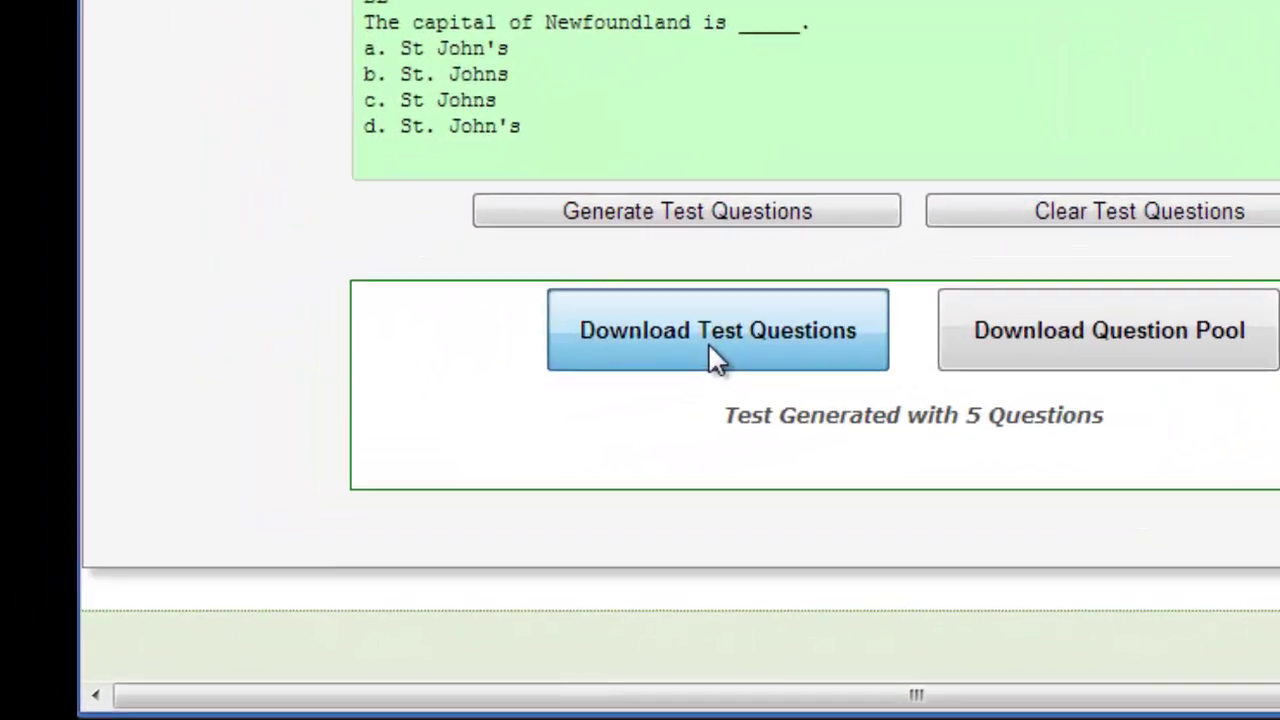
pyautogui.click(468, 422)
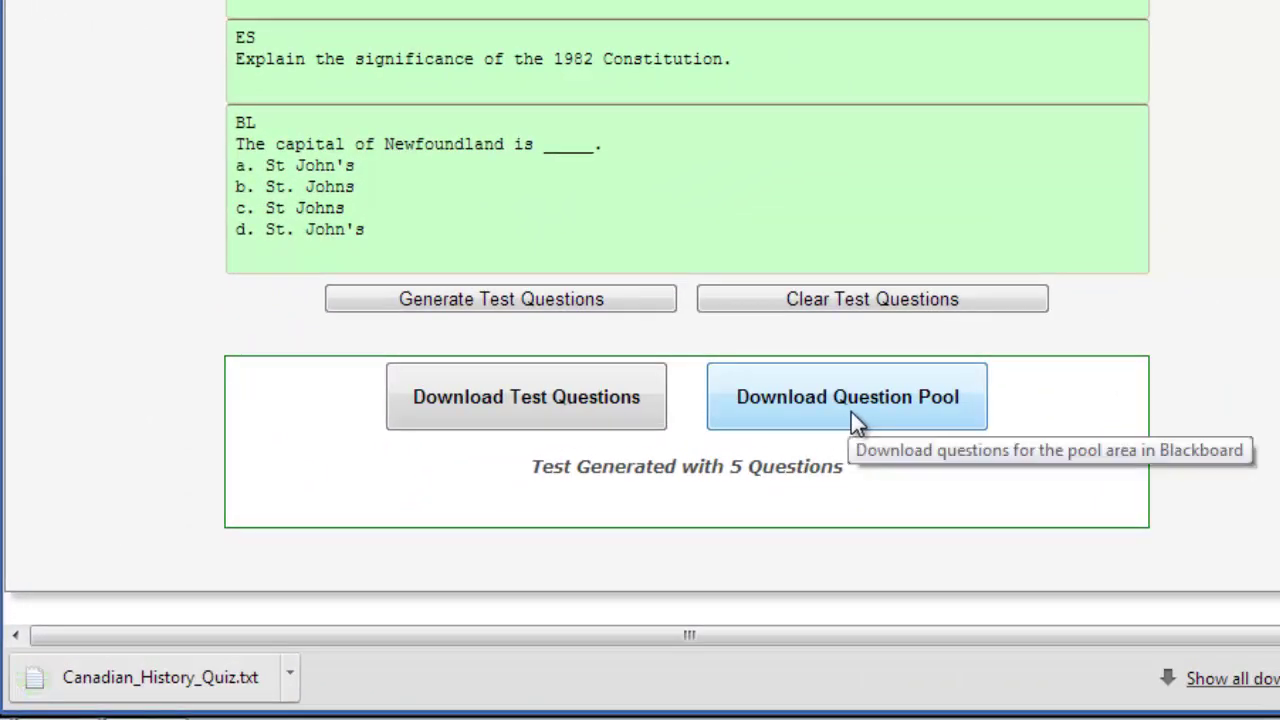
pyautogui.click(851, 412)
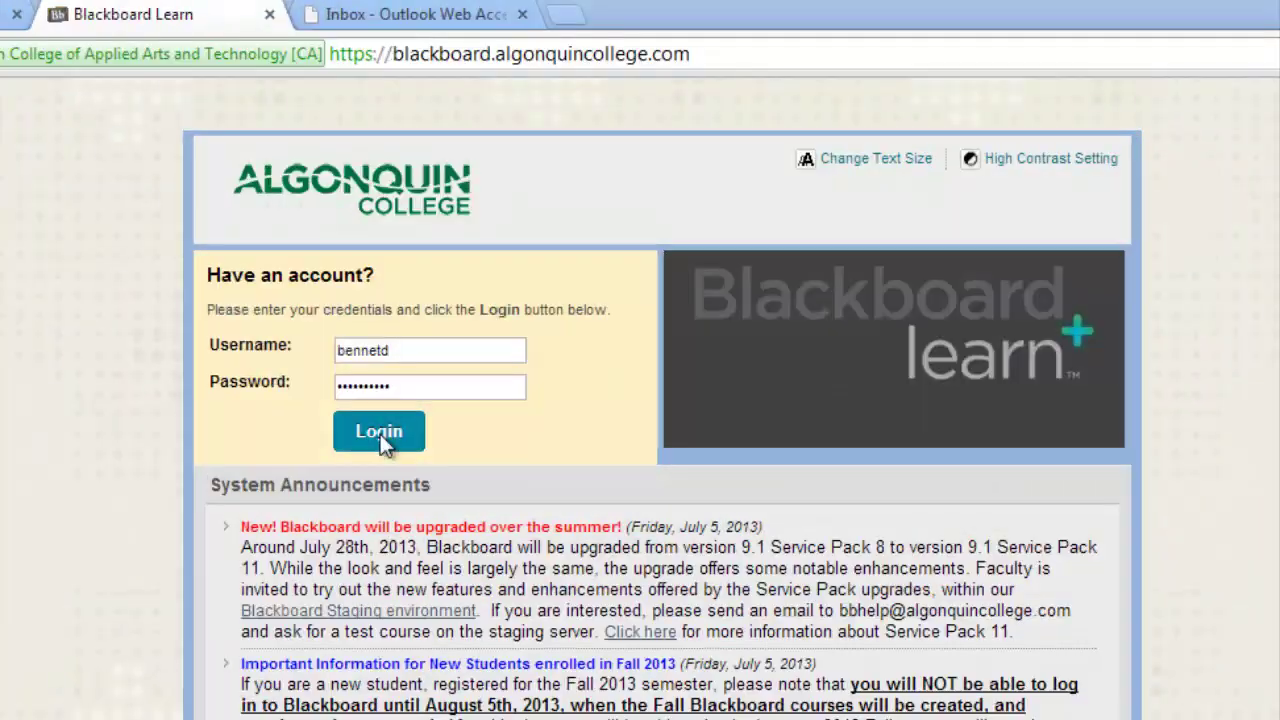
pyautogui.click(380, 434)
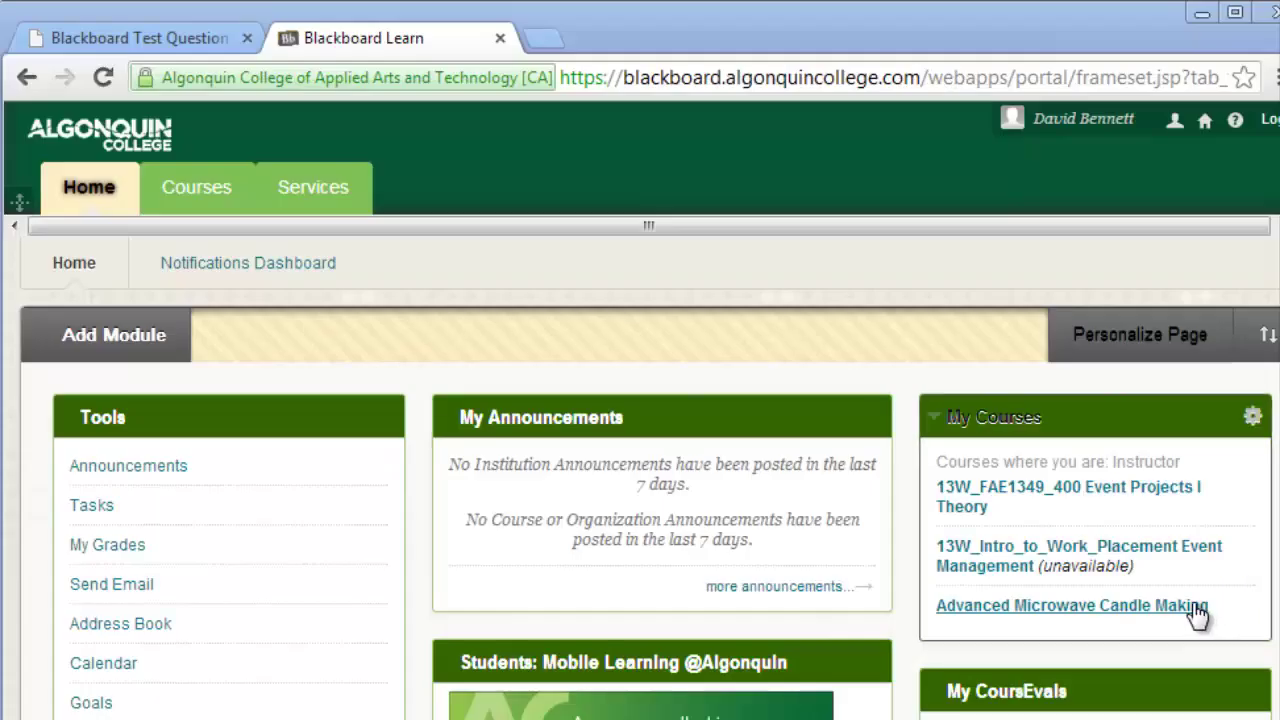
# - In Advanced Microwave Candle Making, edit the test named Test from Tests, Surveys, and Pools and open Upload Questions
pyautogui.click(1195, 606)
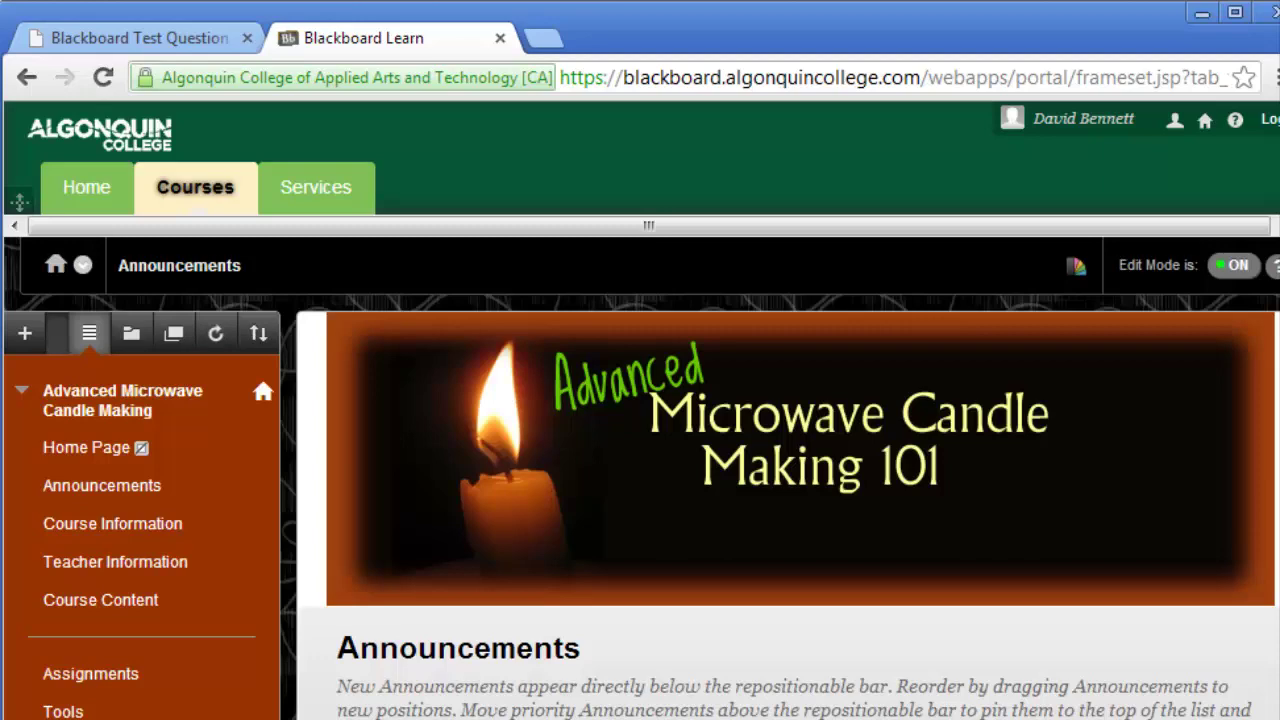
pyautogui.scroll(-10, 640, 478)
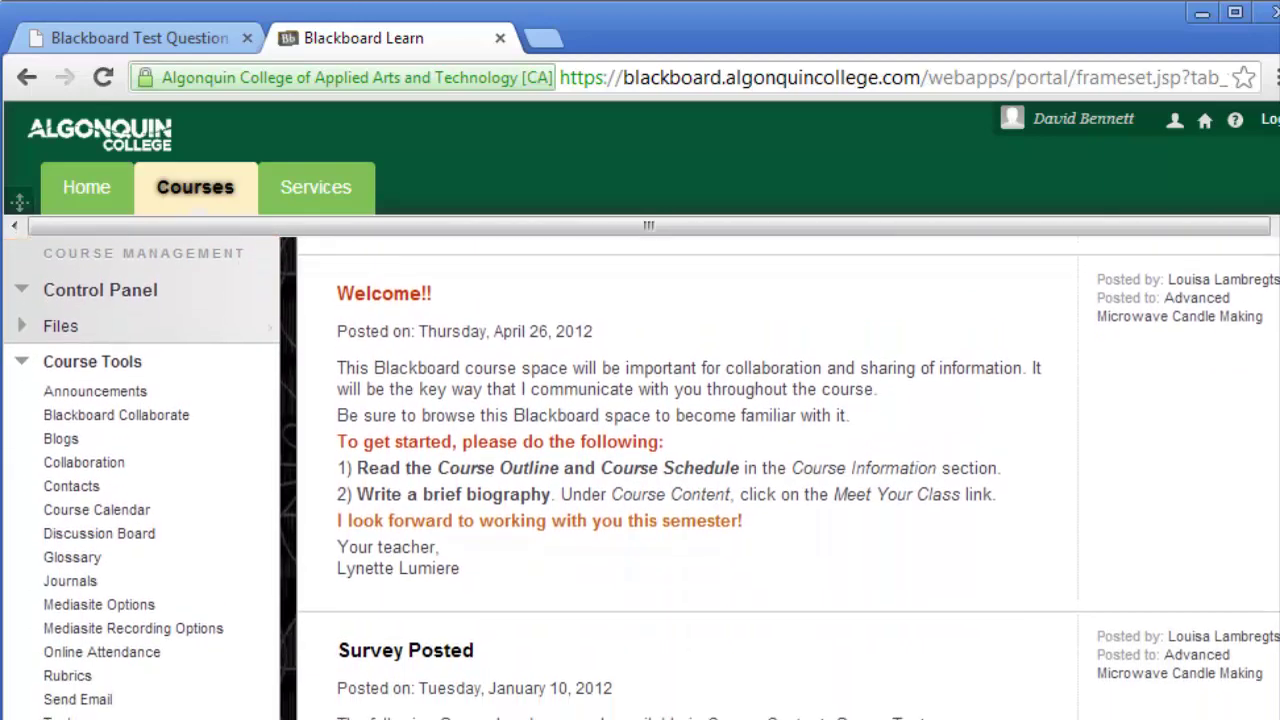
pyautogui.scroll(-1, 640, 478)
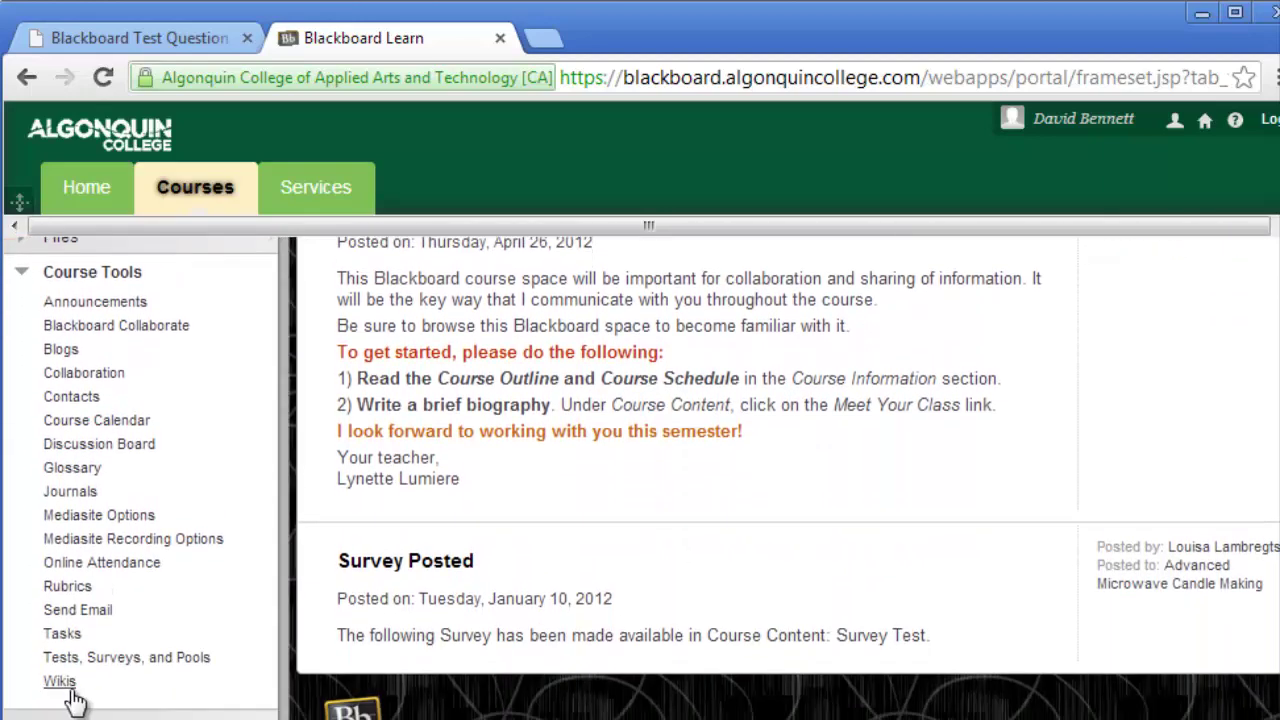
pyautogui.click(117, 668)
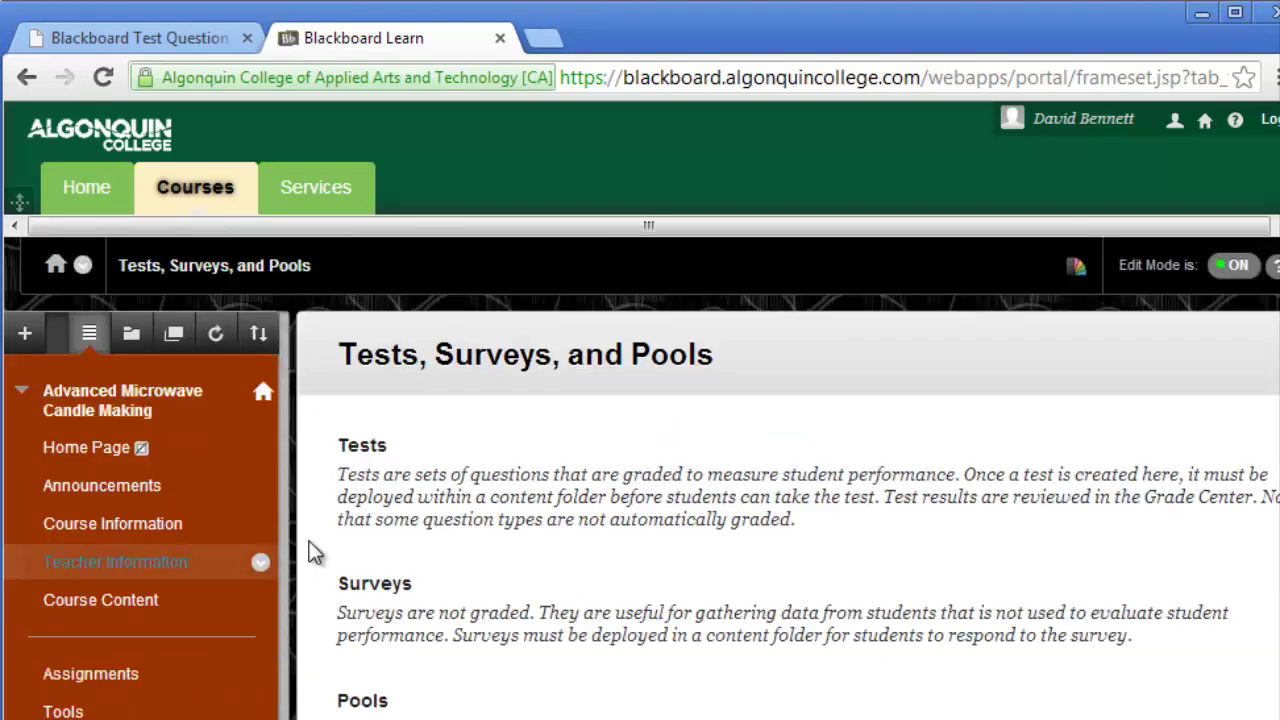
pyautogui.click(362, 447)
pyautogui.moveTo(476, 584)
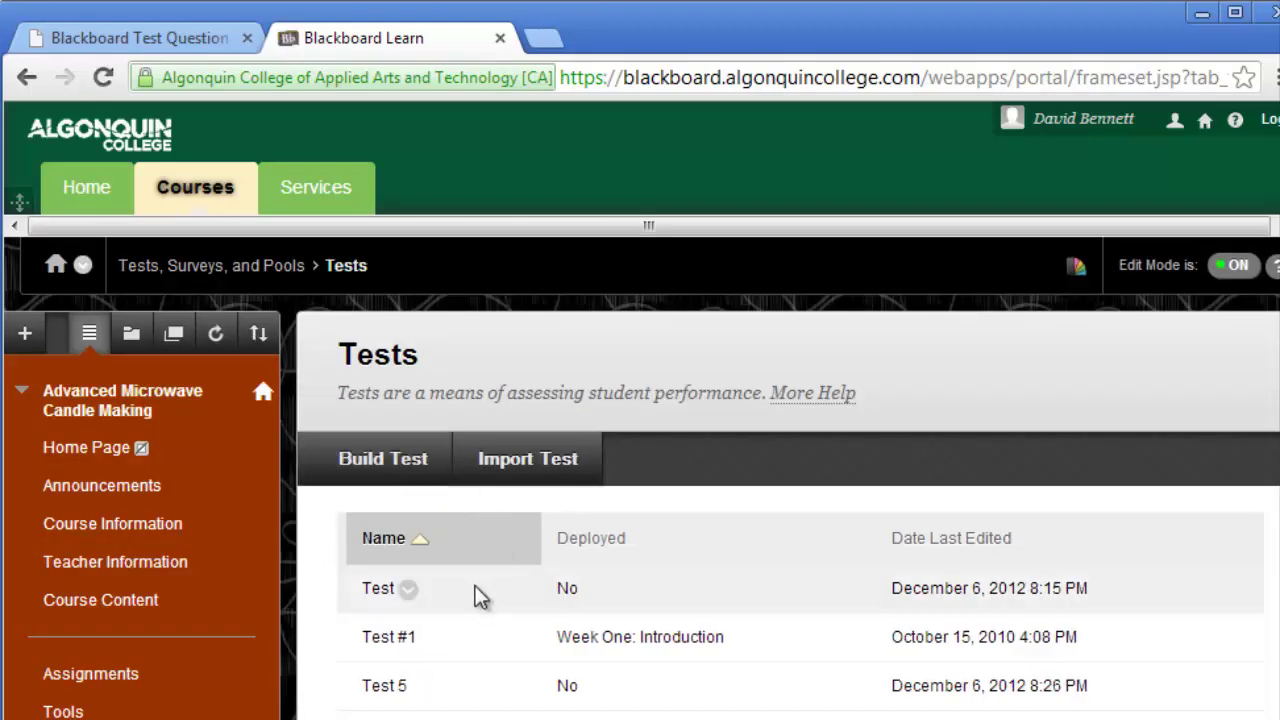
pyautogui.click(409, 592)
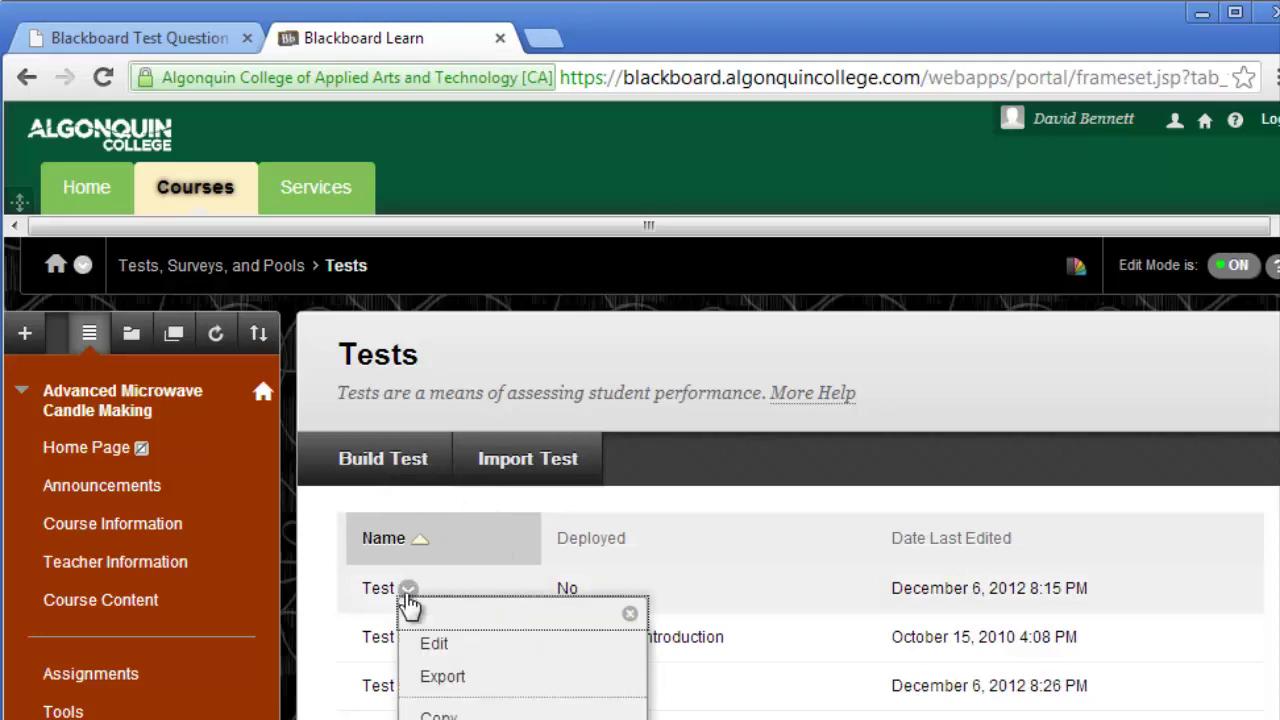
pyautogui.click(443, 649)
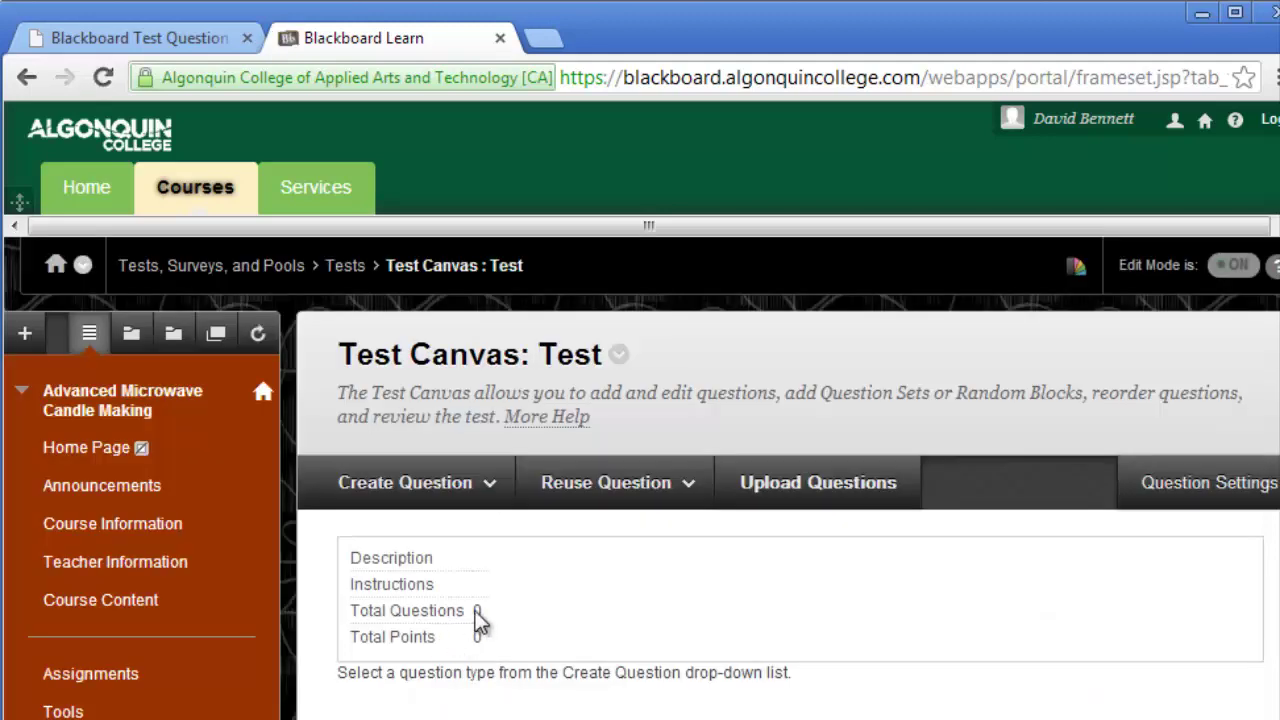
pyautogui.click(793, 504)
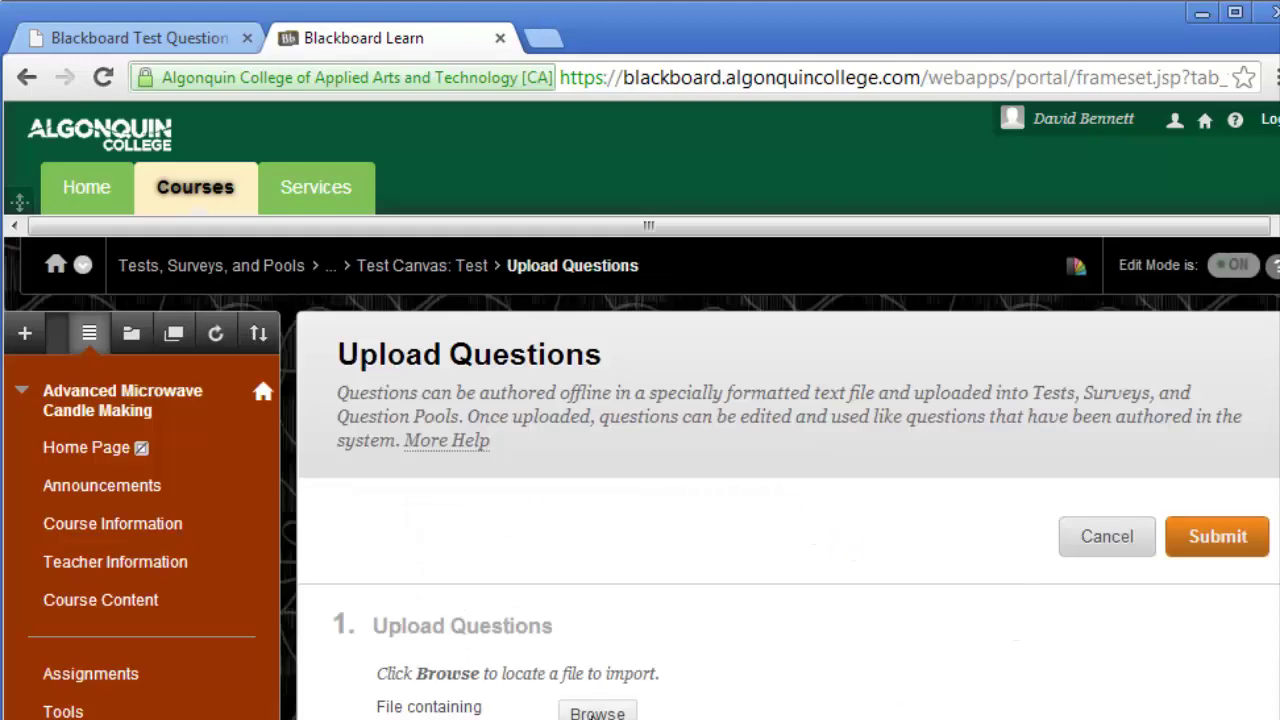
# - Upload Canadian_History_Quiz.txt into Test and review the resulting 5 questions worth 50 points
pyautogui.click(597, 713)
pyautogui.moveTo(978, 158); pyautogui.dragTo(977, 200)
pyautogui.doubleClick(655, 323)
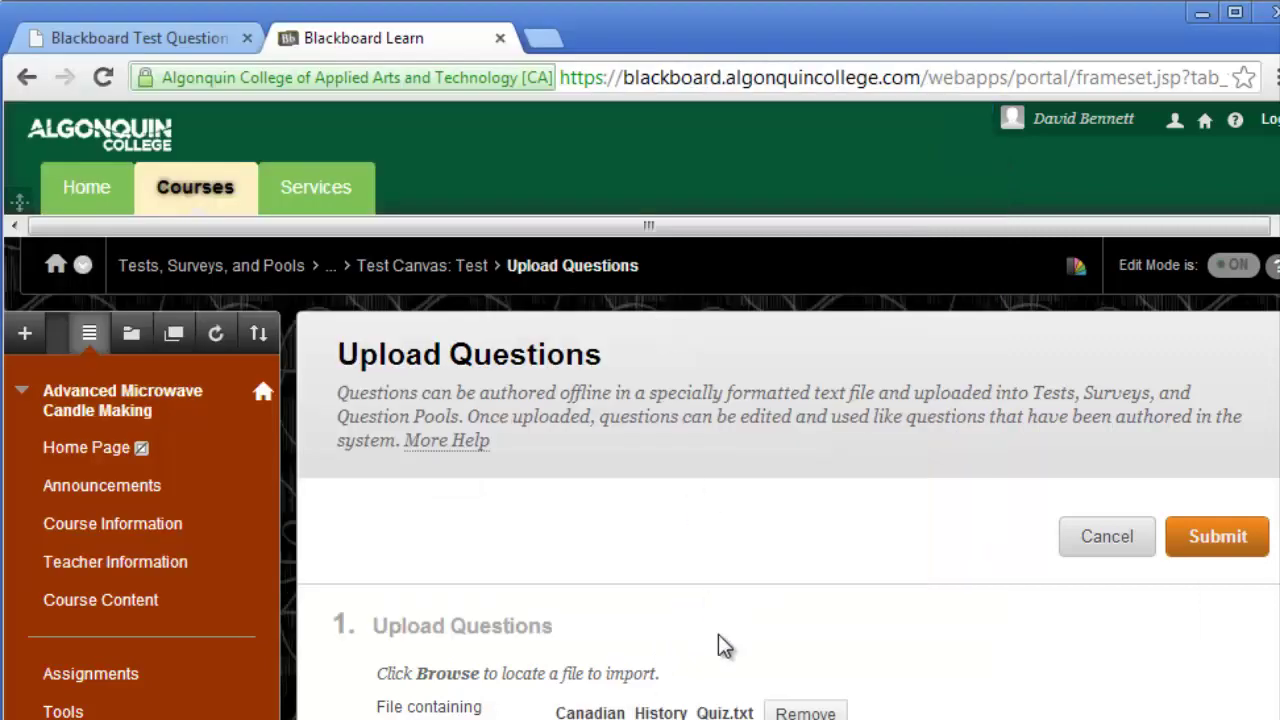
pyautogui.click(1182, 551)
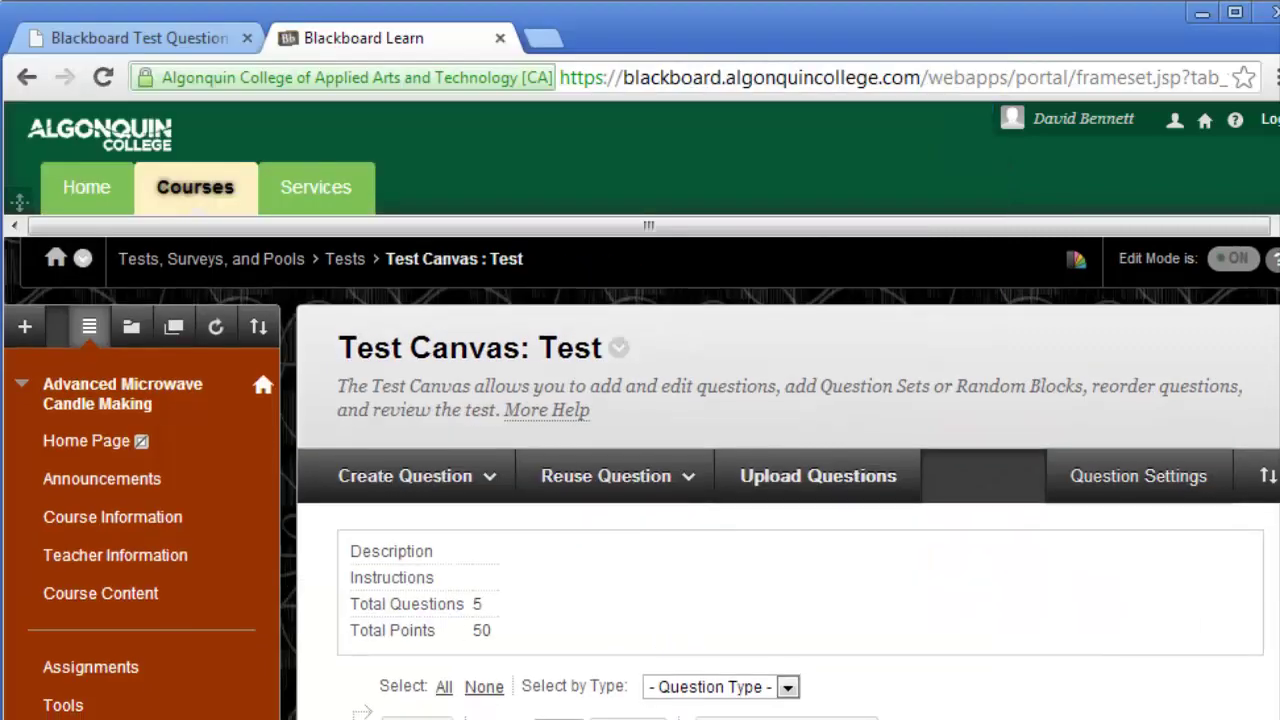
pyautogui.scroll(-6, 640, 478)
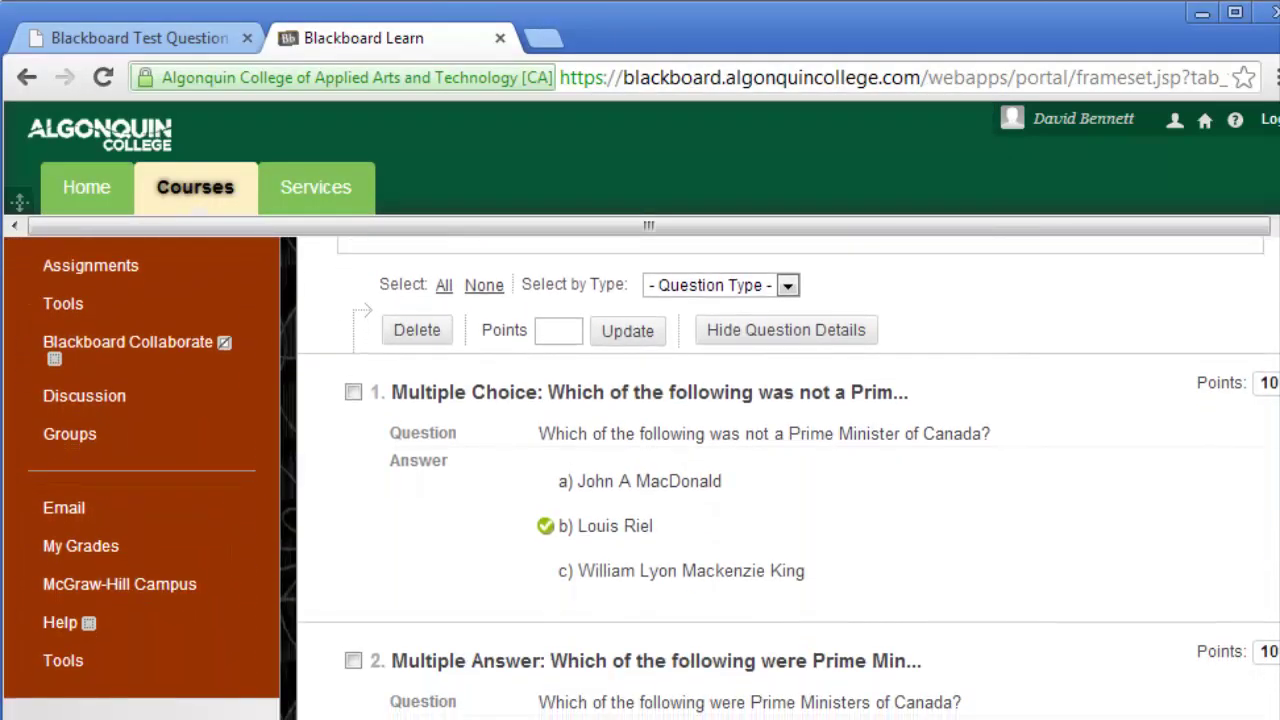
pyautogui.scroll(-5, 640, 478)
pyautogui.scroll(2, 640, 478)
pyautogui.scroll(5, 640, 478)
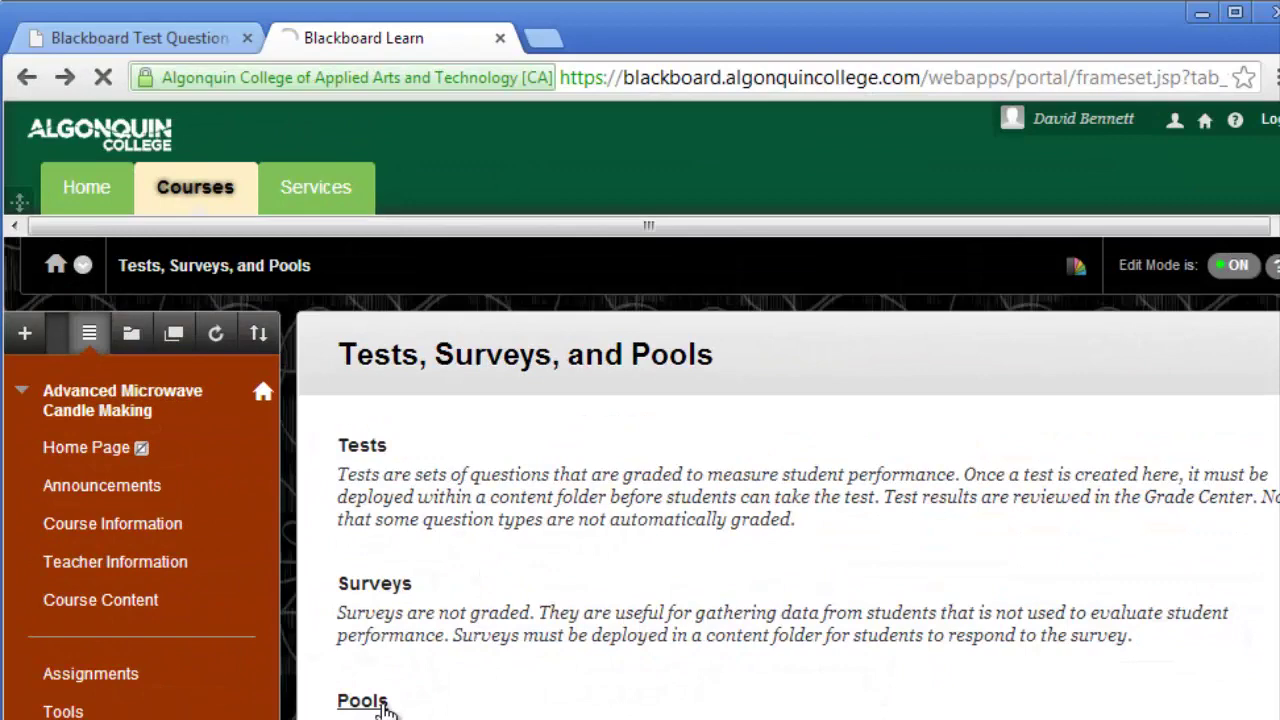
# - Submit the Canadian_History_Quiz file through Pools' Import Pool page as a new question pool
pyautogui.click(385, 707)
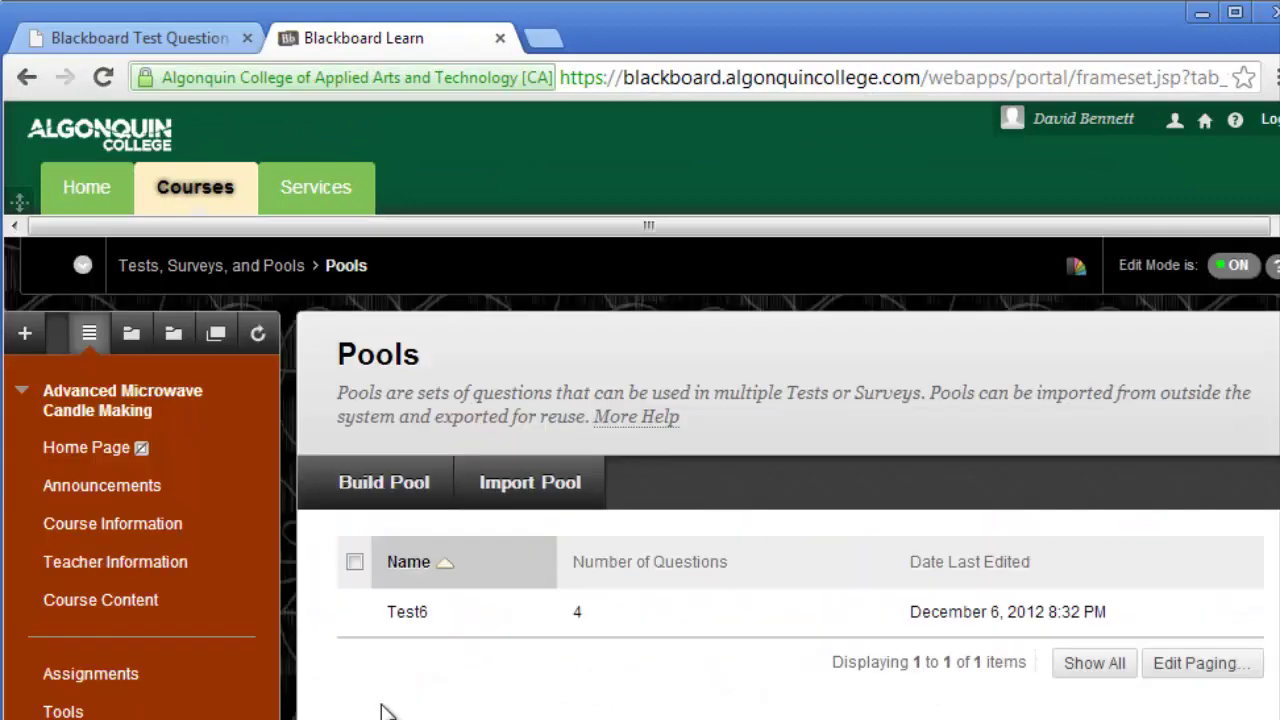
pyautogui.click(556, 488)
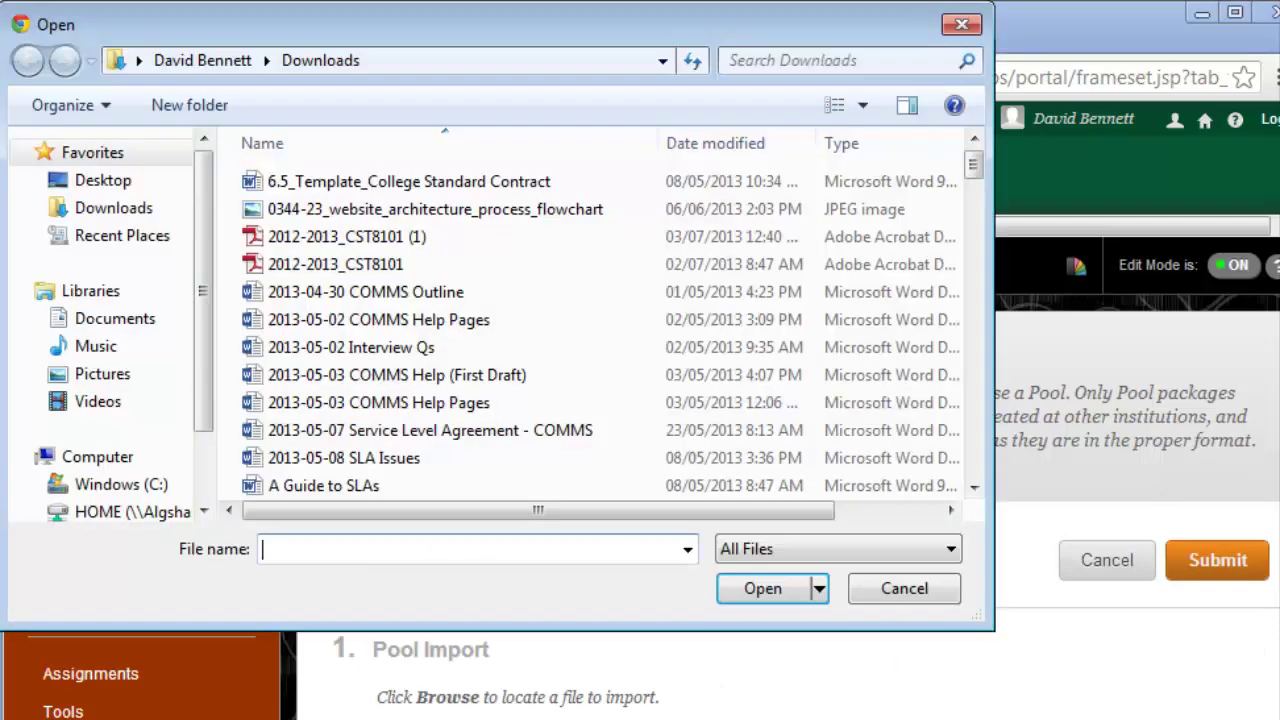
pyautogui.click(972, 330)
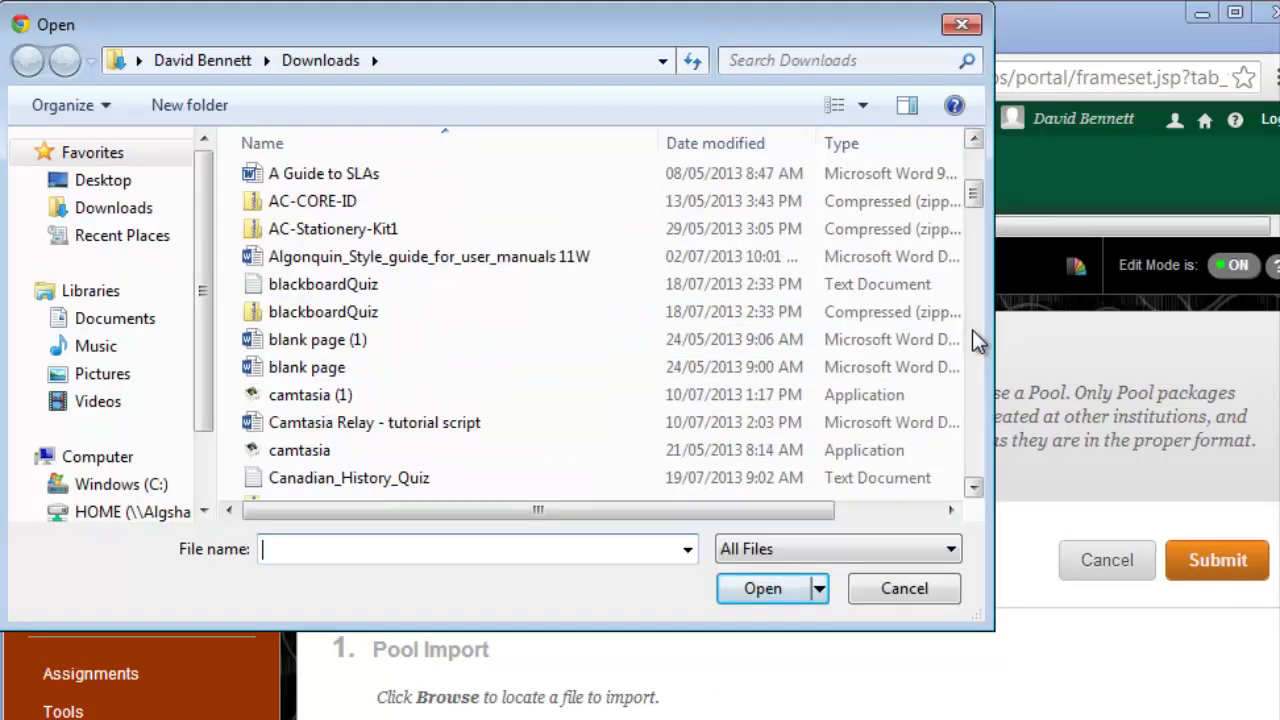
pyautogui.click(972, 330)
pyautogui.doubleClick(591, 177)
pyautogui.click(1190, 555)
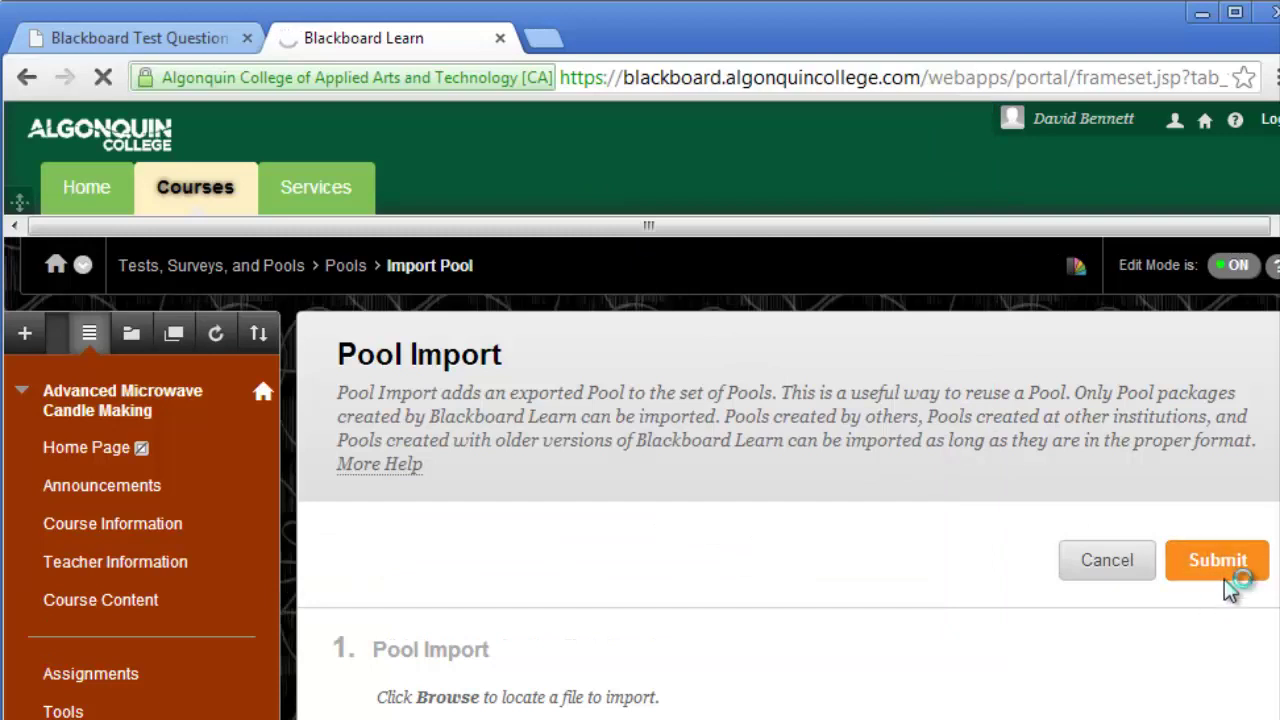